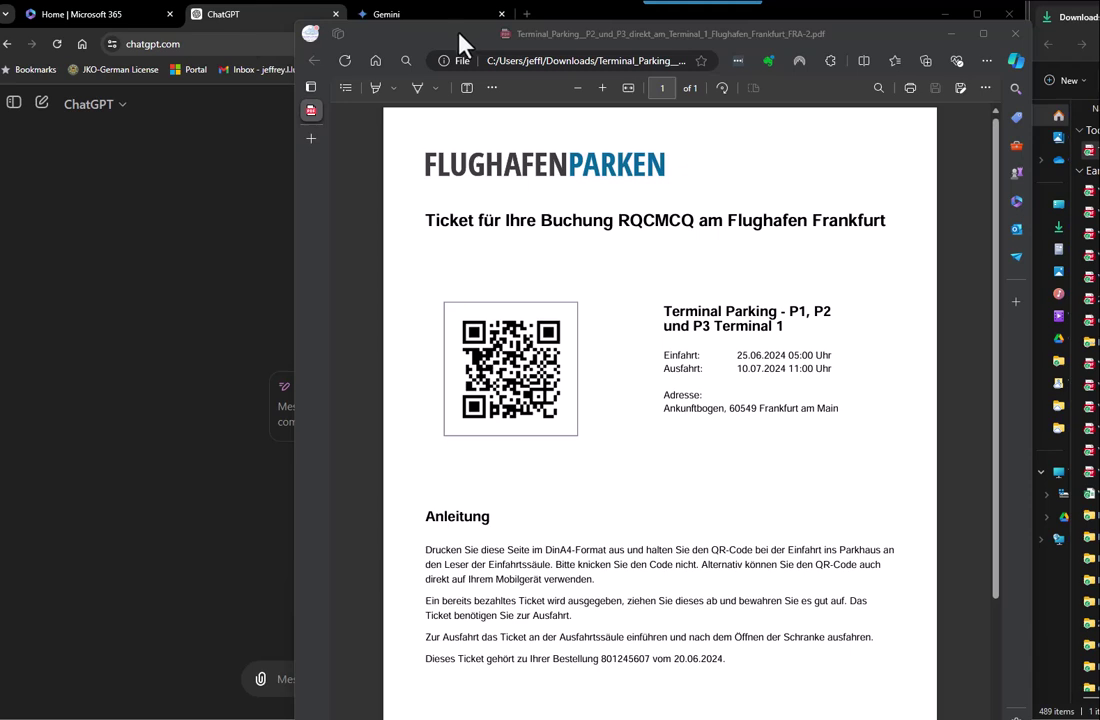
Maximize the Edge PDF viewer and copy the ticket's German text from 'Ausfahrt:' to the last line.
click(459, 22)
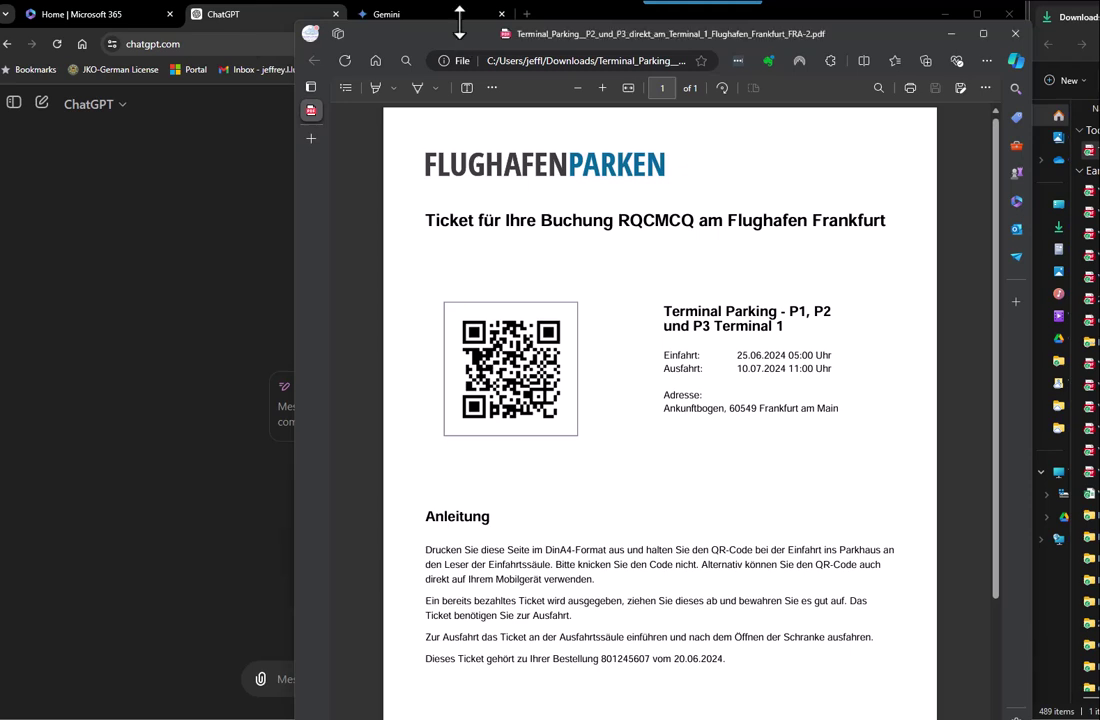
drag(459, 22, 459, 2)
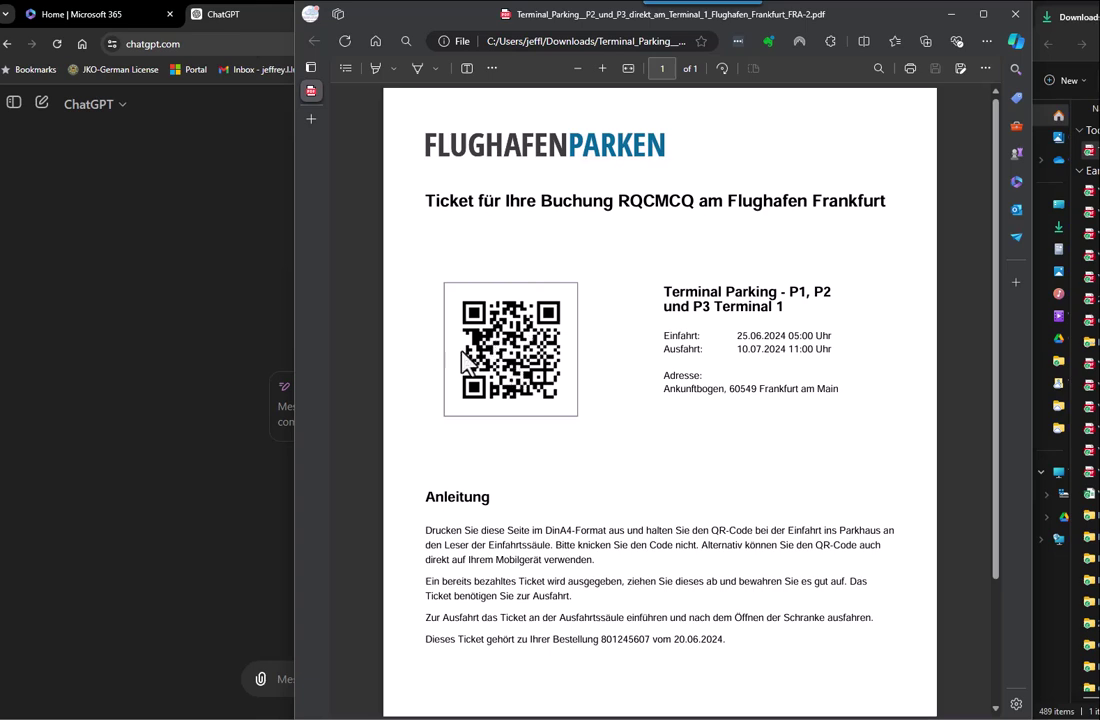
scroll(590, 465, down, 3)
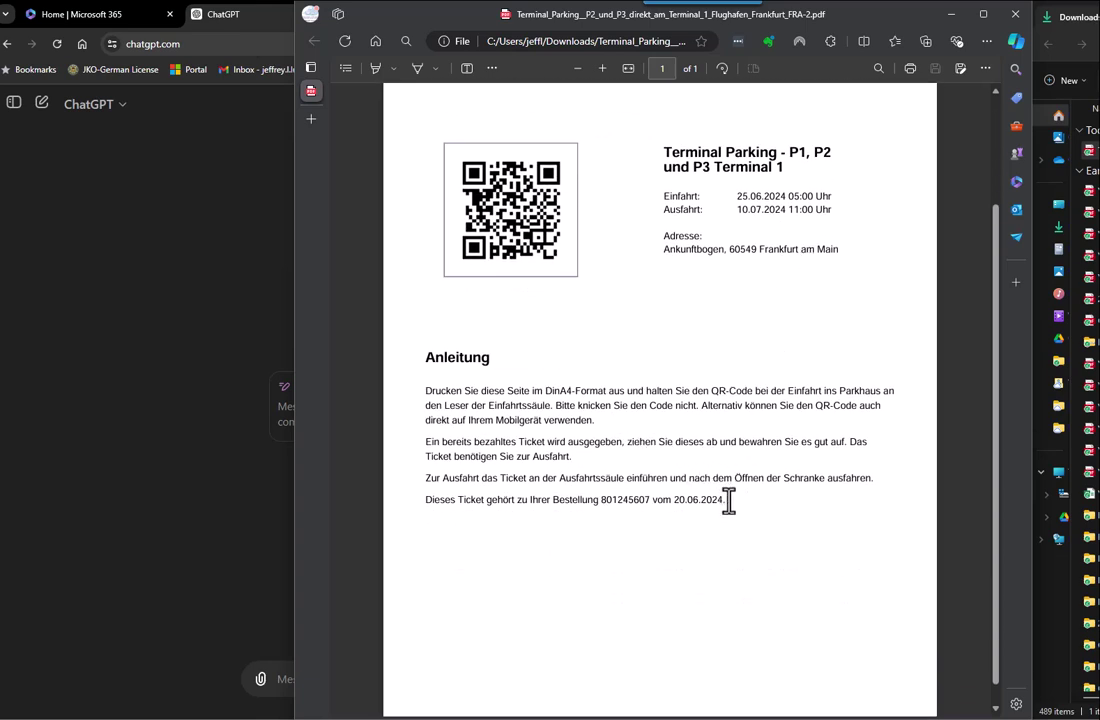
drag(727, 499, 658, 152)
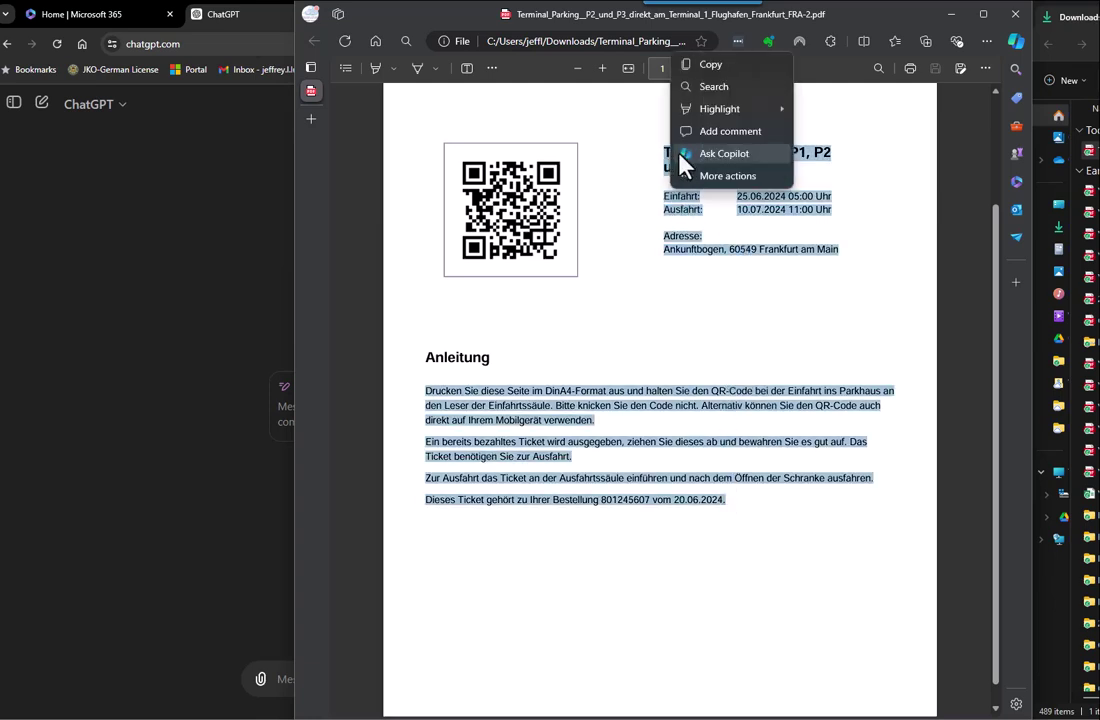
click(727, 64)
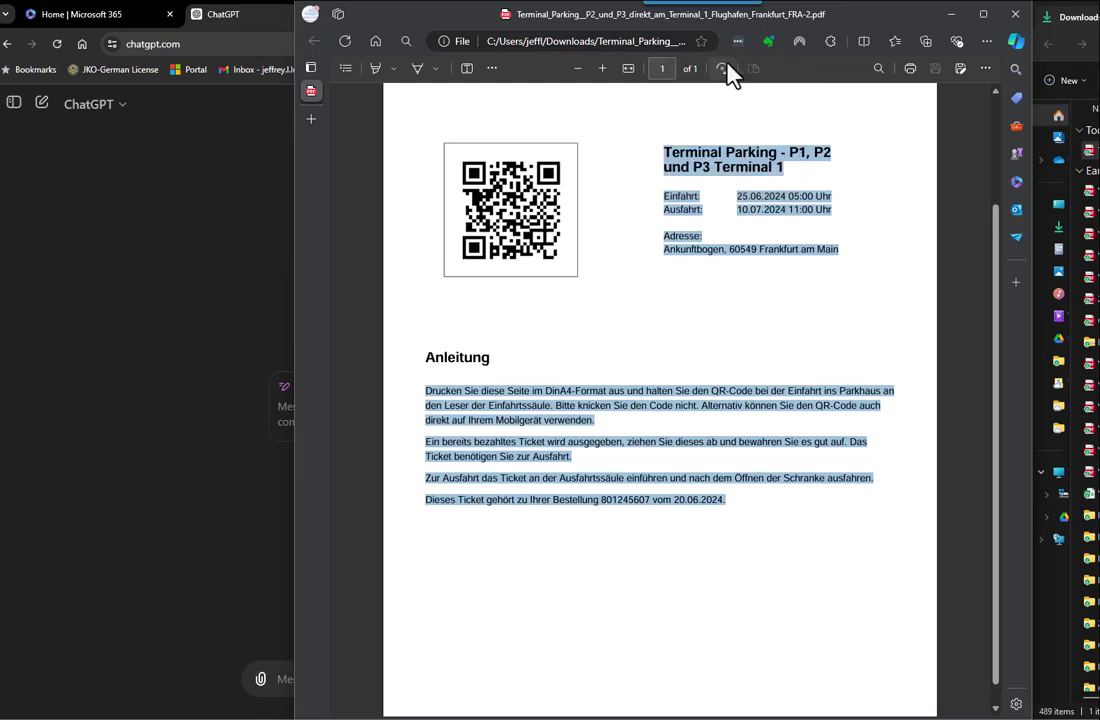
In a new Gemini chat, send 'translate to english:' followed by the pasted German ticket text.
click(176, 174)
click(430, 14)
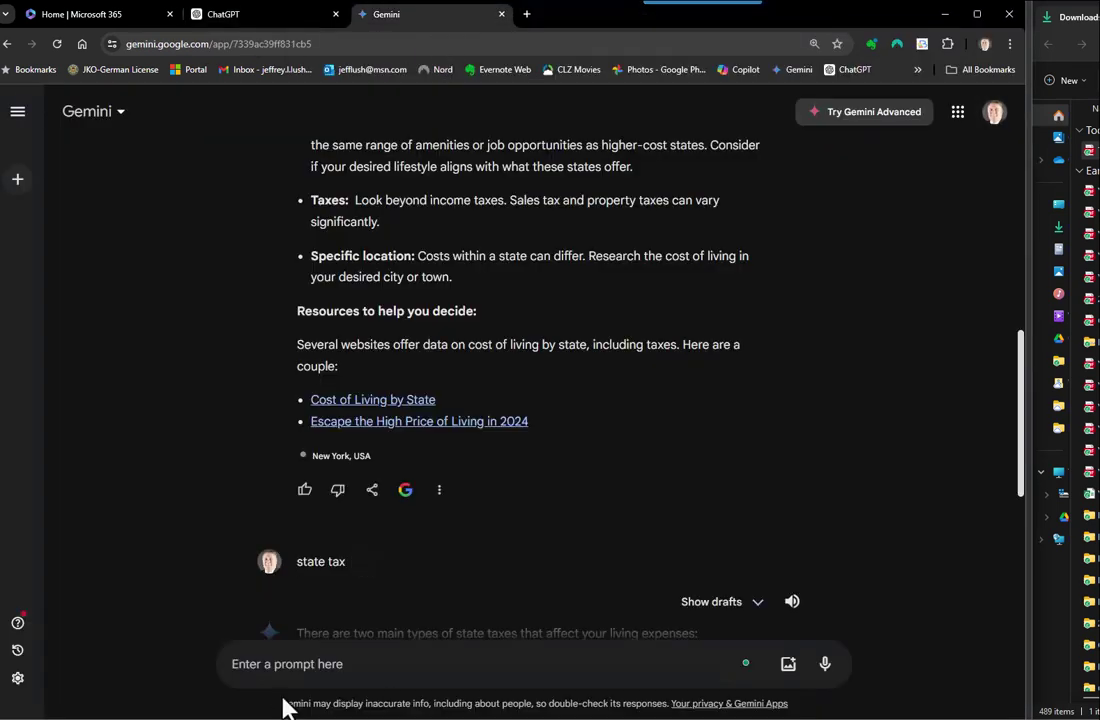
click(18, 181)
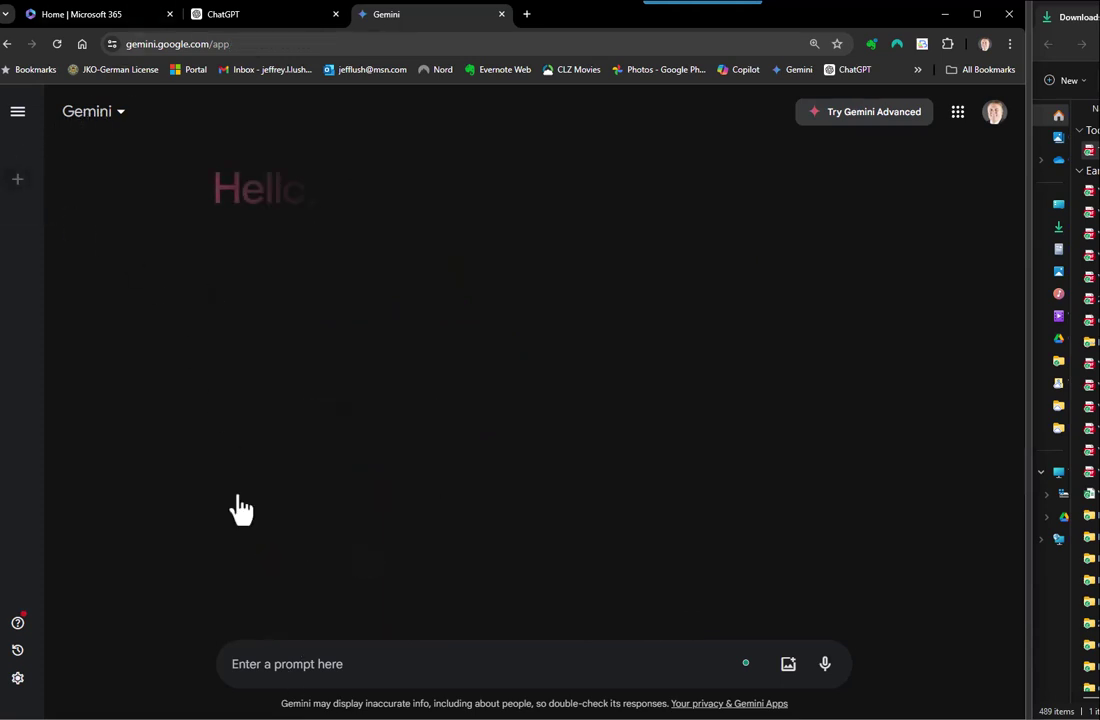
key(ctrl+v)
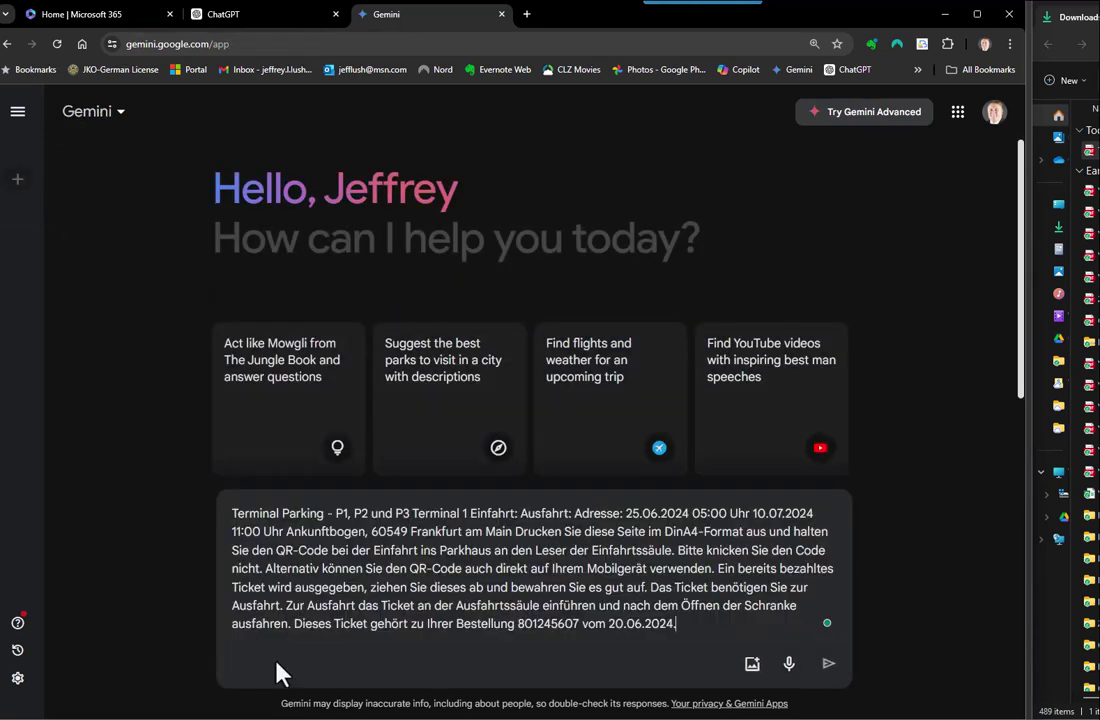
click(263, 513)
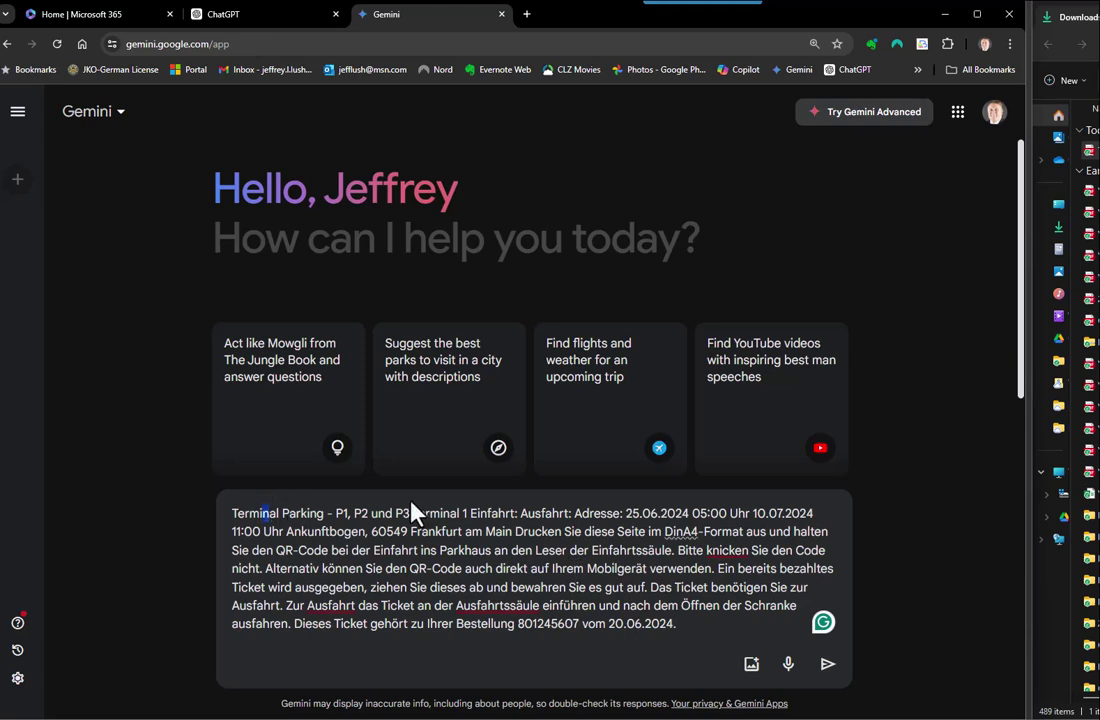
key(Home)
text(tran)
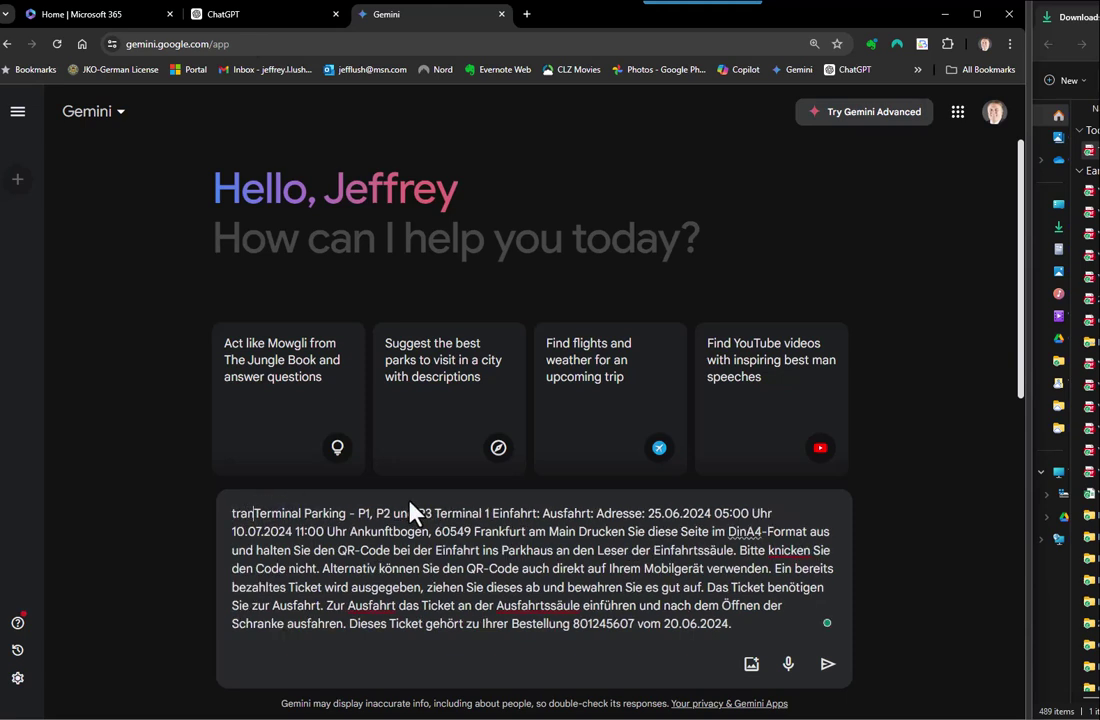
text(sel)
key(BackSpace)
key(BackSpace)
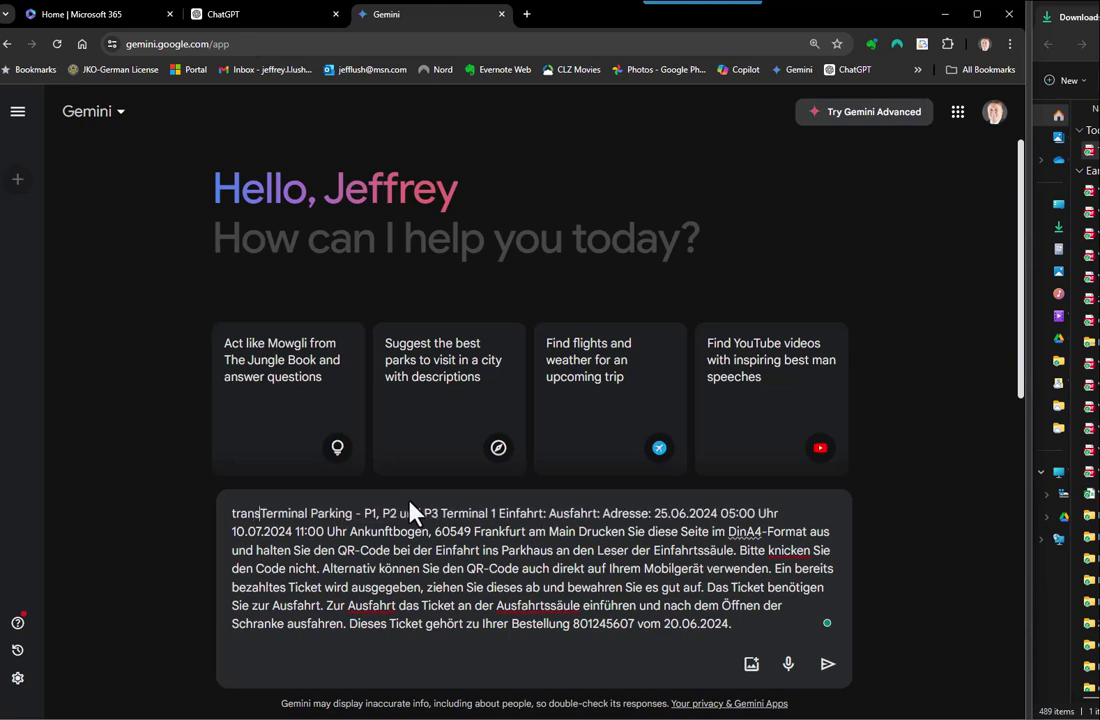
text(late to eng)
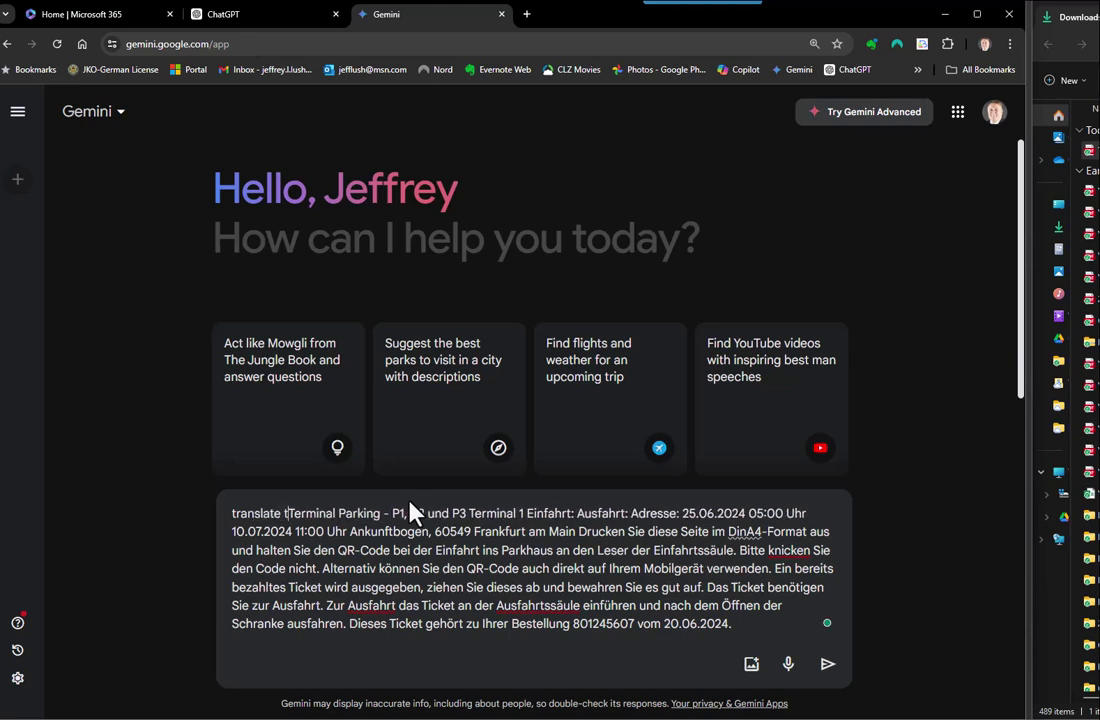
text(lish:)
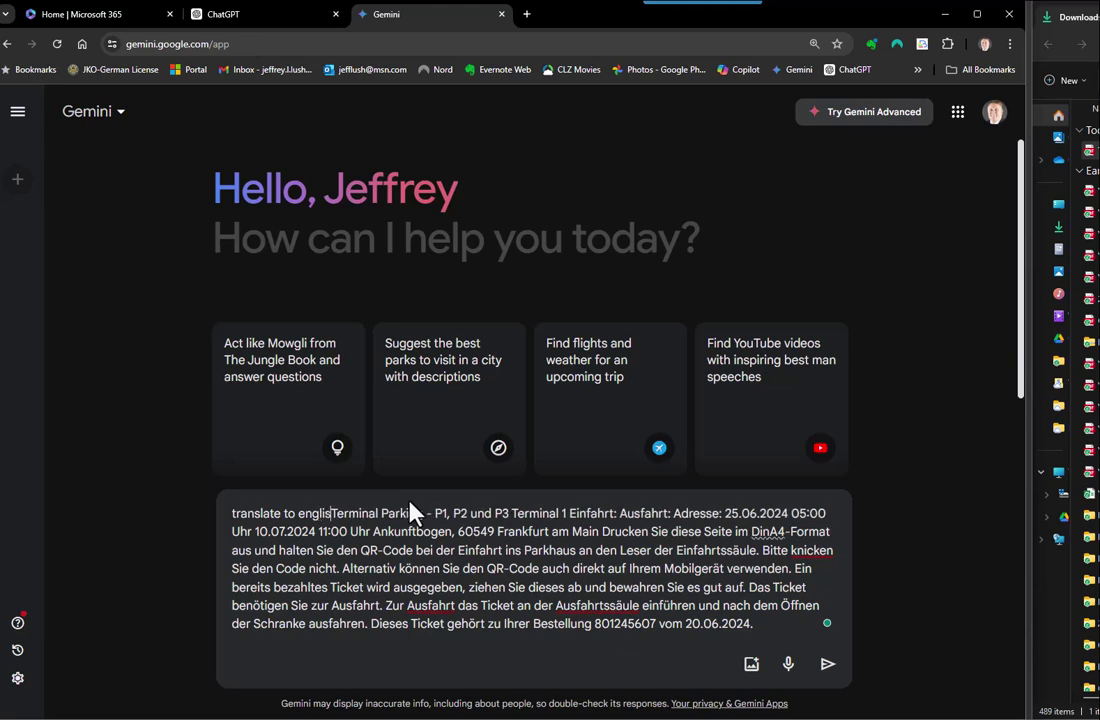
key(Return)
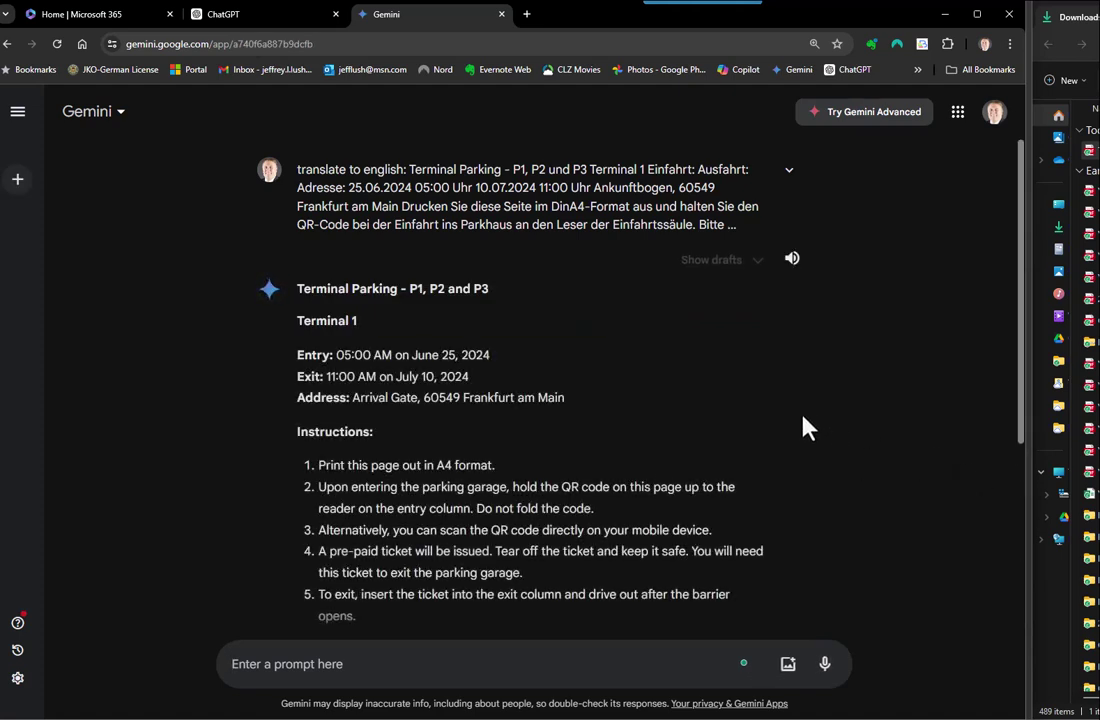
Review Gemini's English translation, then switch to the ChatGPT tab.
scroll(573, 415, down, 3)
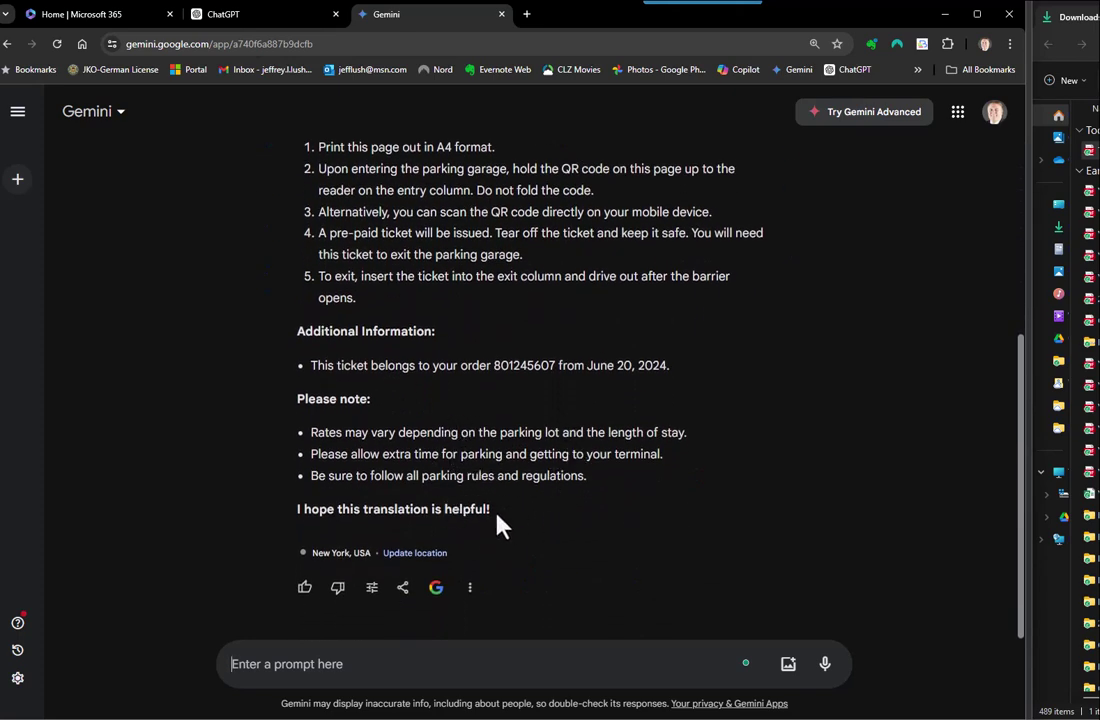
scroll(501, 521, up, 3)
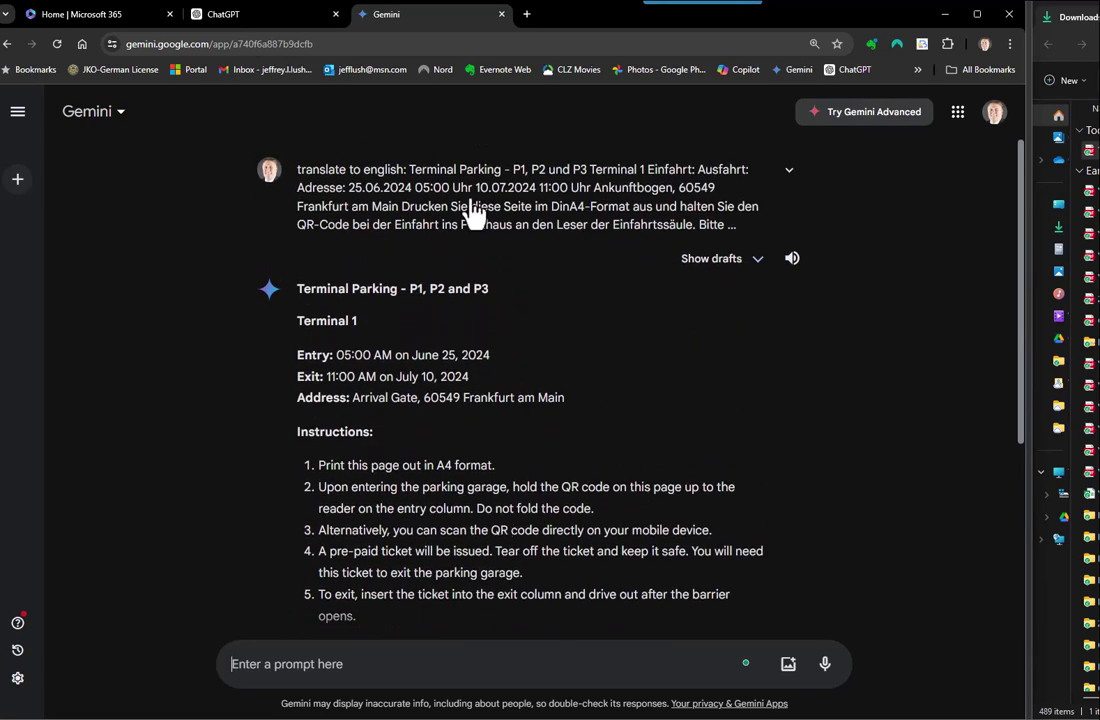
click(264, 16)
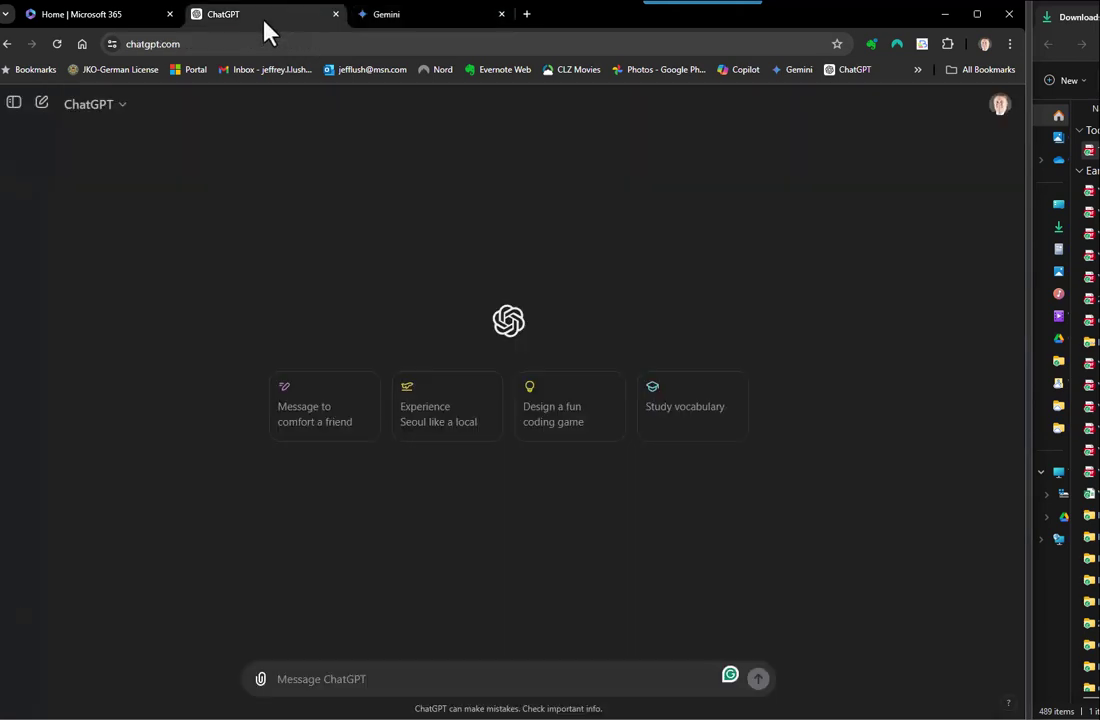
Send ChatGPT a 'translate to english:' request with the pasted German ticket text.
click(293, 677)
text(translate to english:)
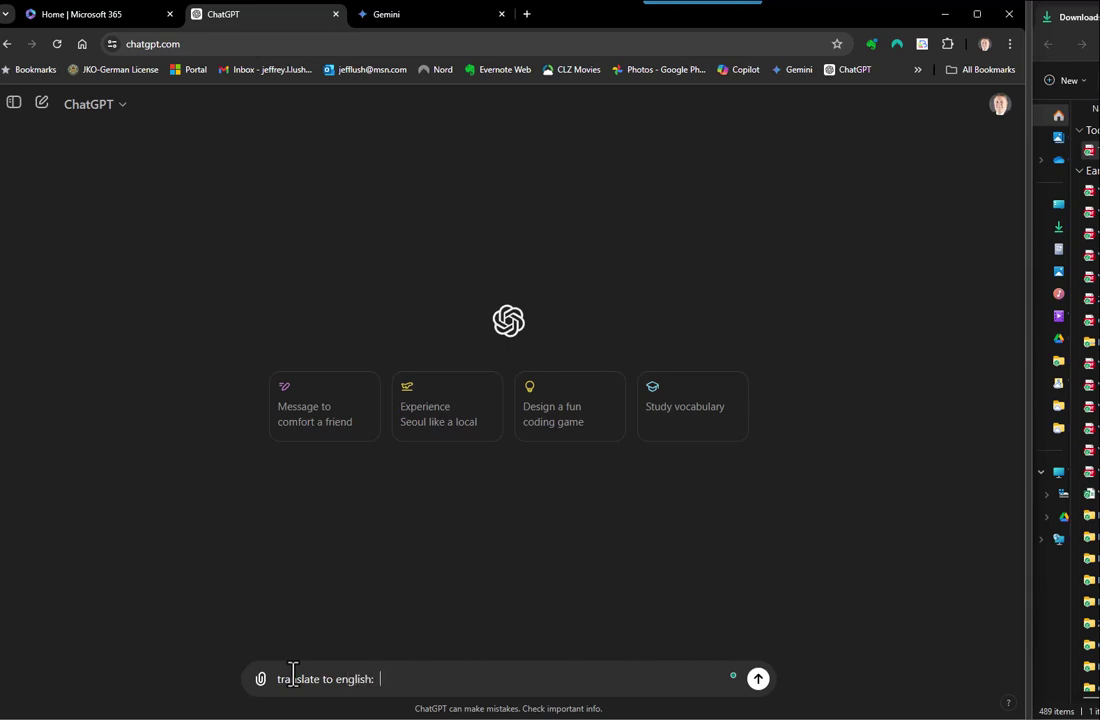
key(ctrl+v)
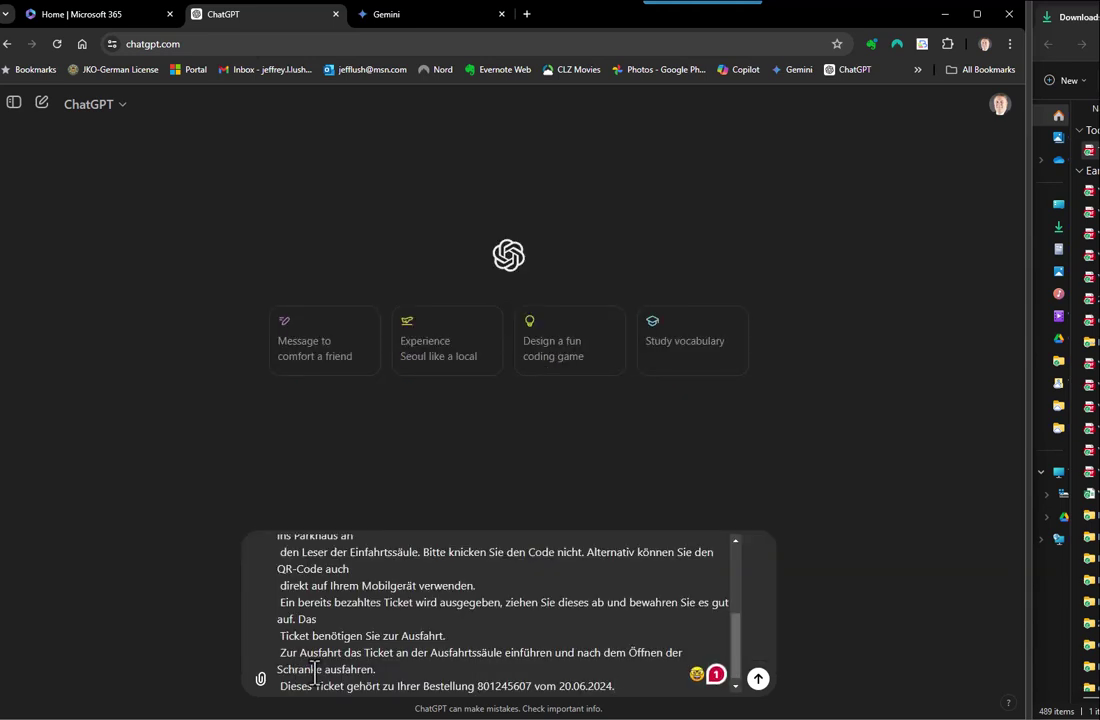
scroll(320, 650, up, 3)
scroll(351, 652, down, 1)
scroll(373, 636, up, 3)
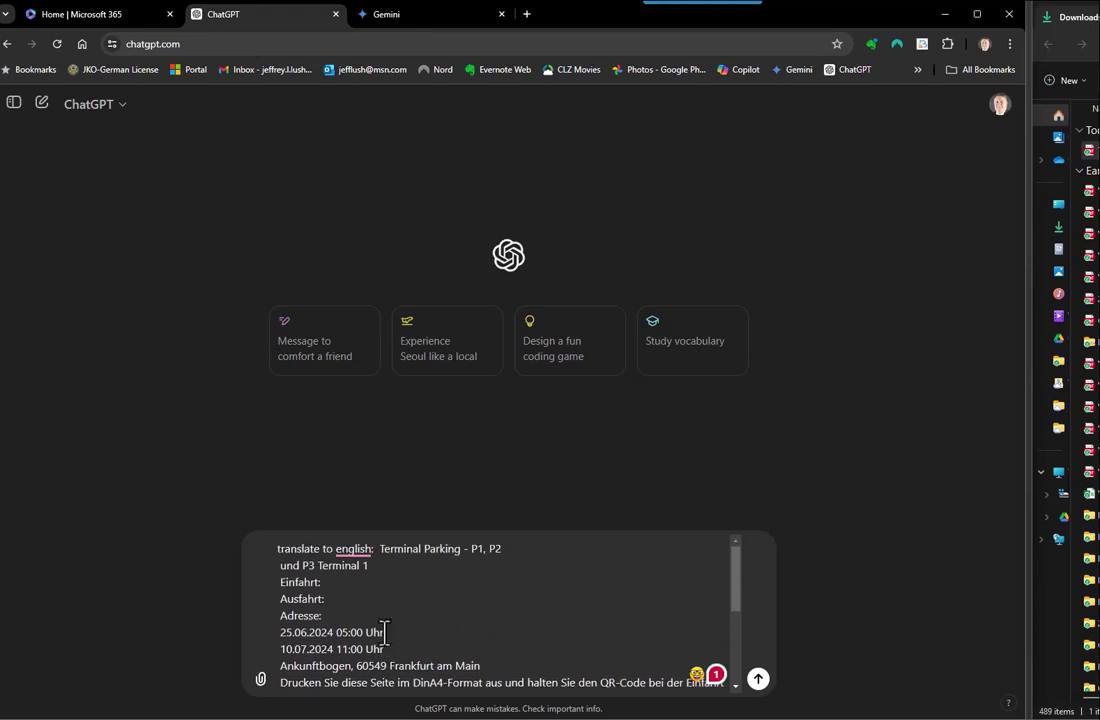
scroll(378, 591, down, 5)
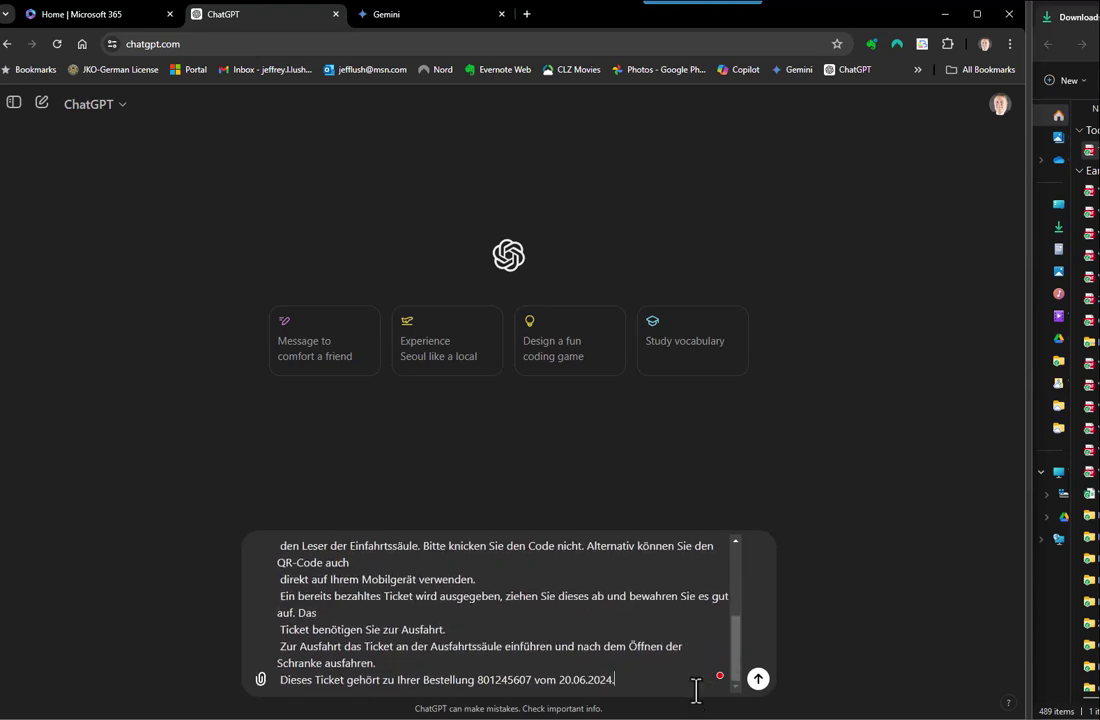
click(760, 681)
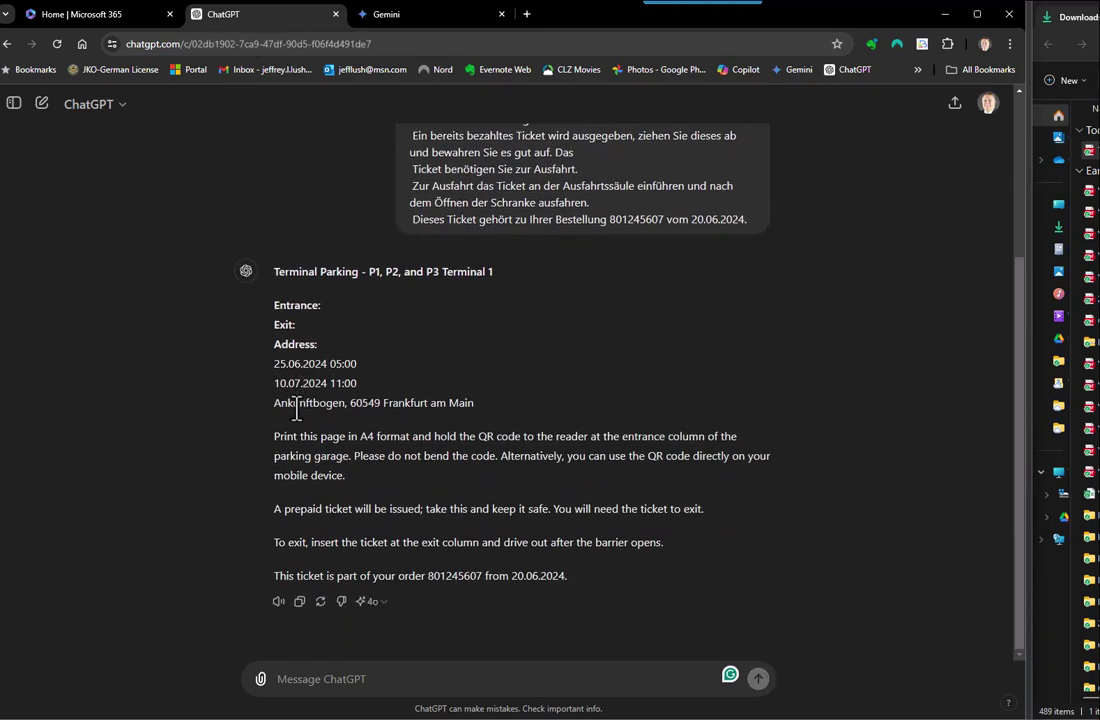
Look over Gemini's translation, then bring the Evernote 'parking at airport' note forward.
click(444, 18)
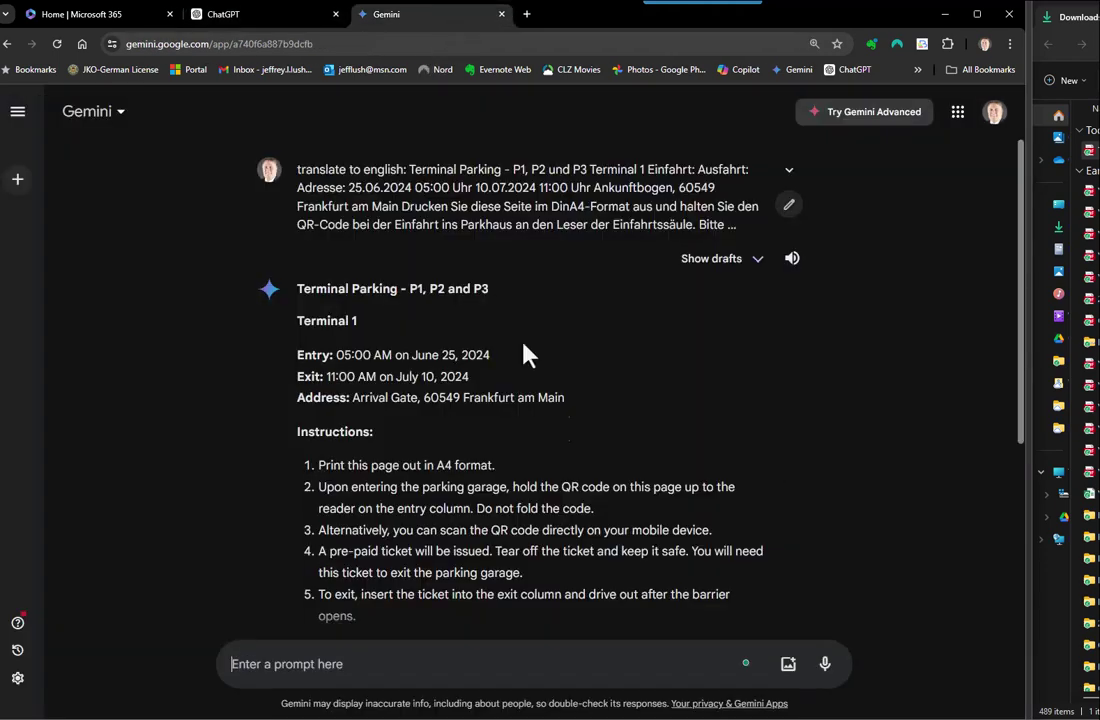
scroll(600, 483, down, 1)
scroll(613, 482, down, 1)
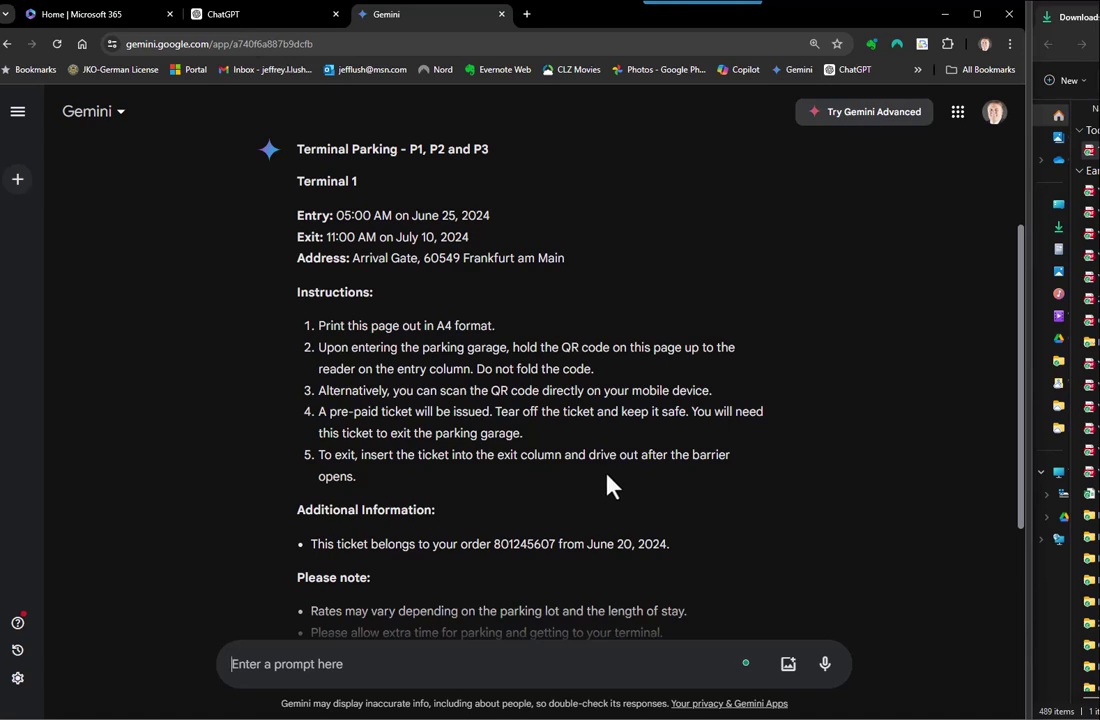
scroll(535, 582, down, 3)
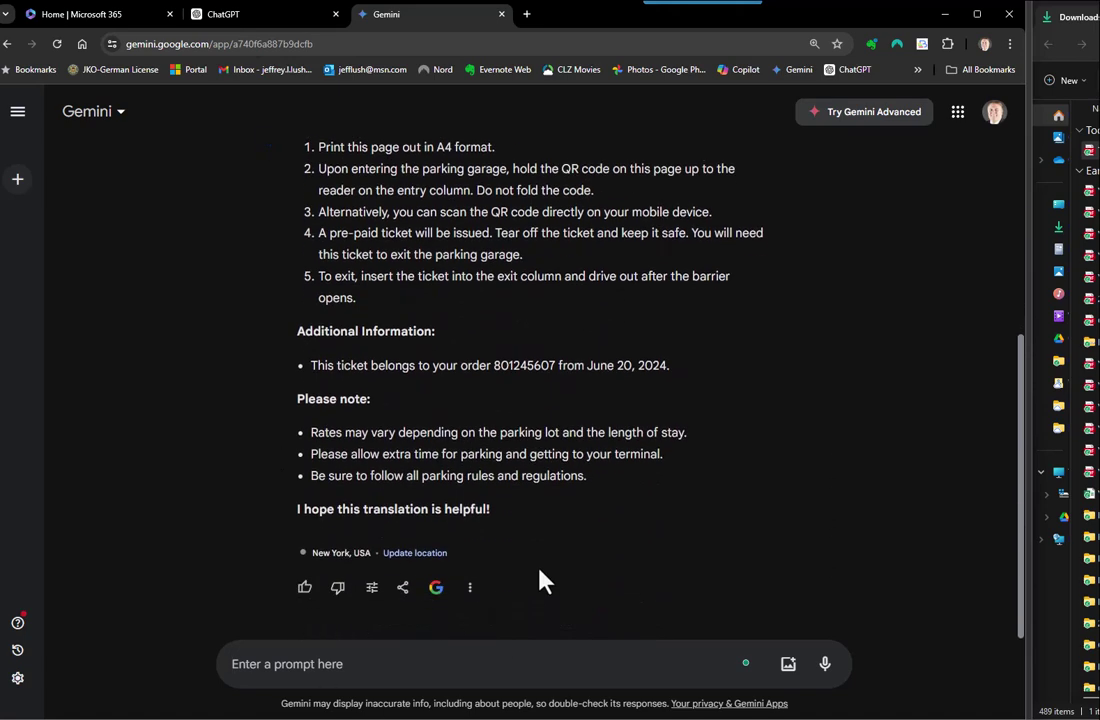
scroll(555, 440, up, 4)
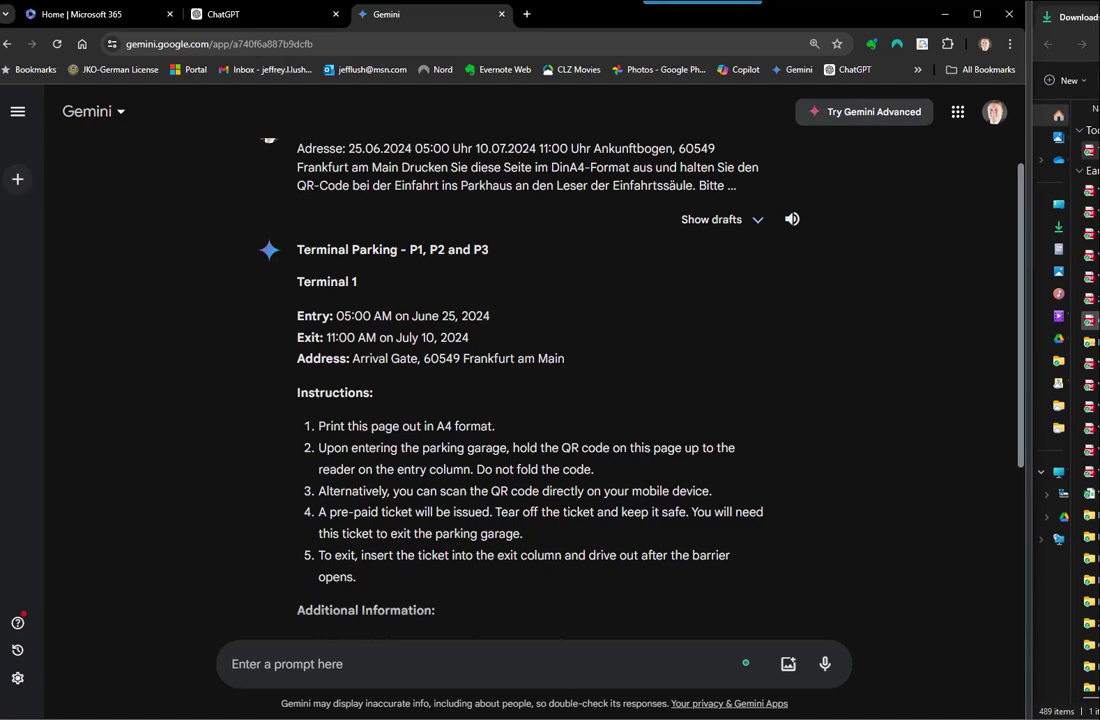
mouse_move(1099, 20)
mouse_down()
mouse_move(880, 25)
mouse_move(1099, 25)
mouse_up()
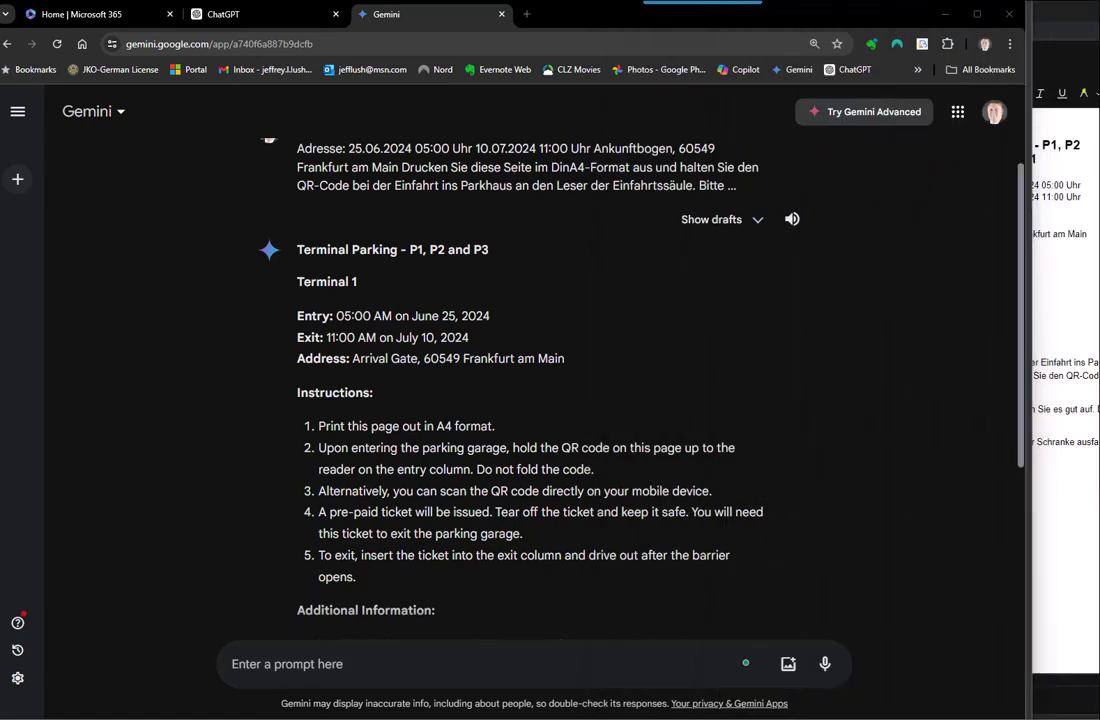
key(alt+Tab)
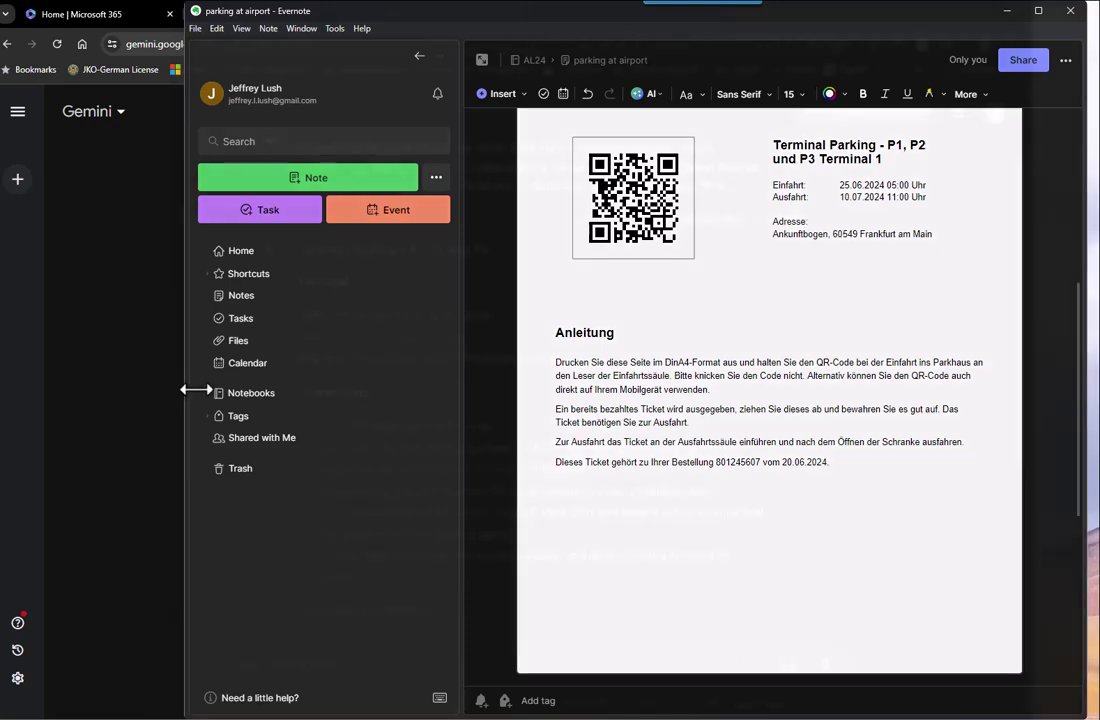
Narrow the Evernote window beside Gemini and highlight the embedded PDF's German ticket text.
drag(186, 388, 479, 377)
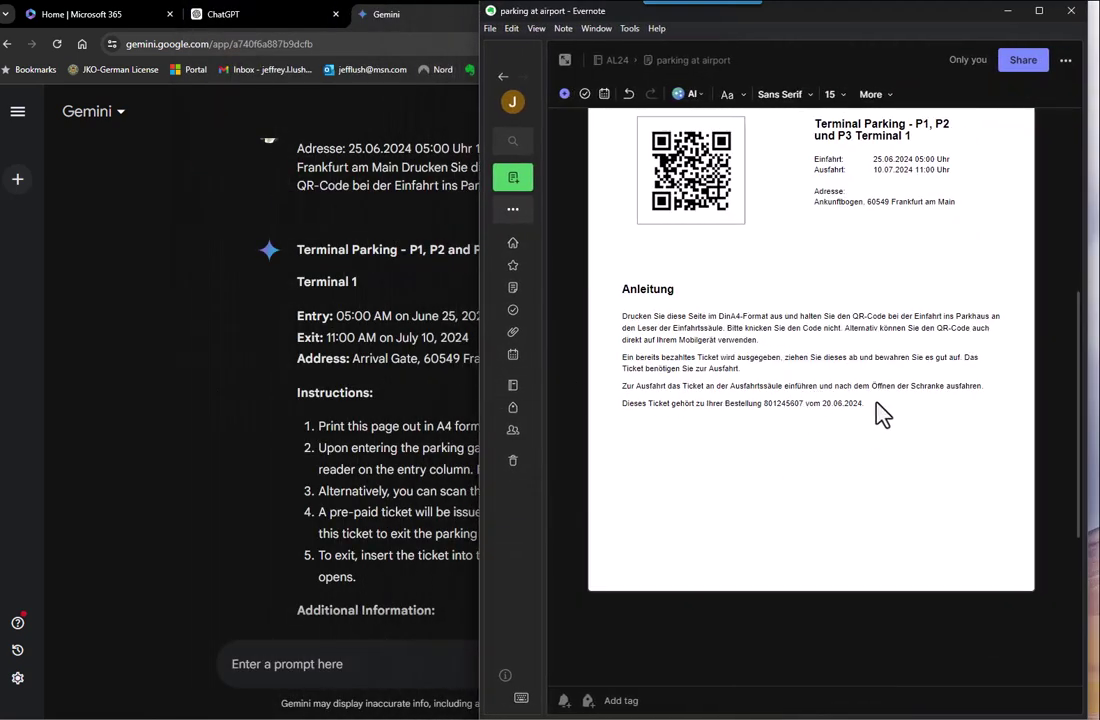
click(866, 255)
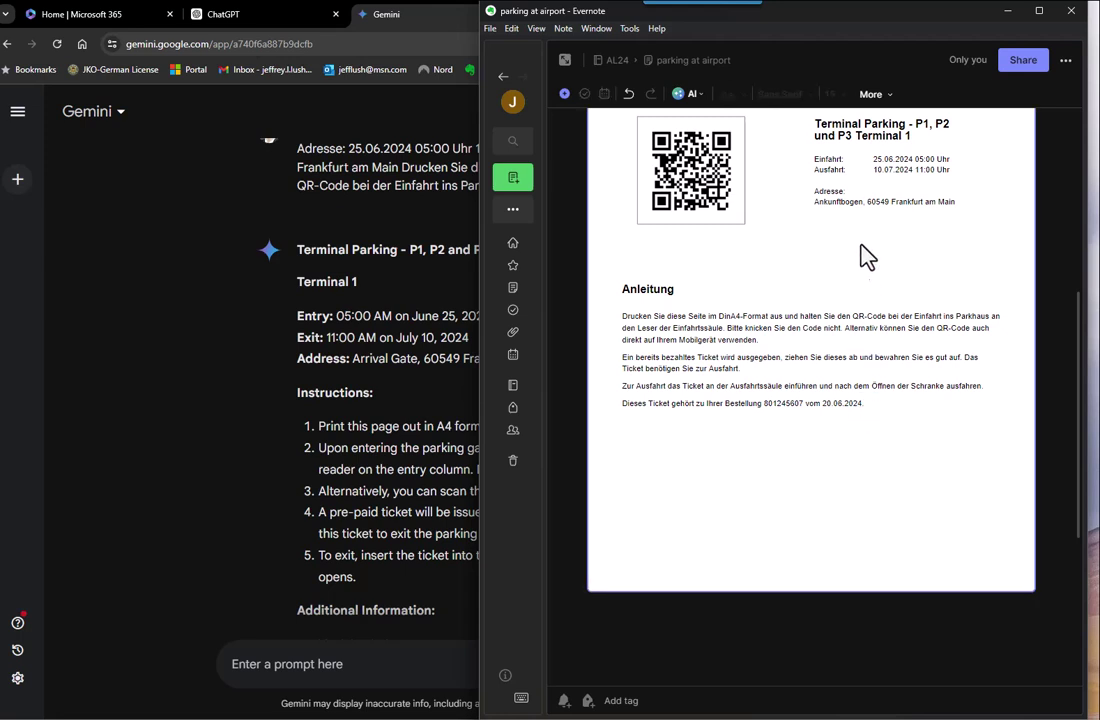
drag(866, 255, 817, 126)
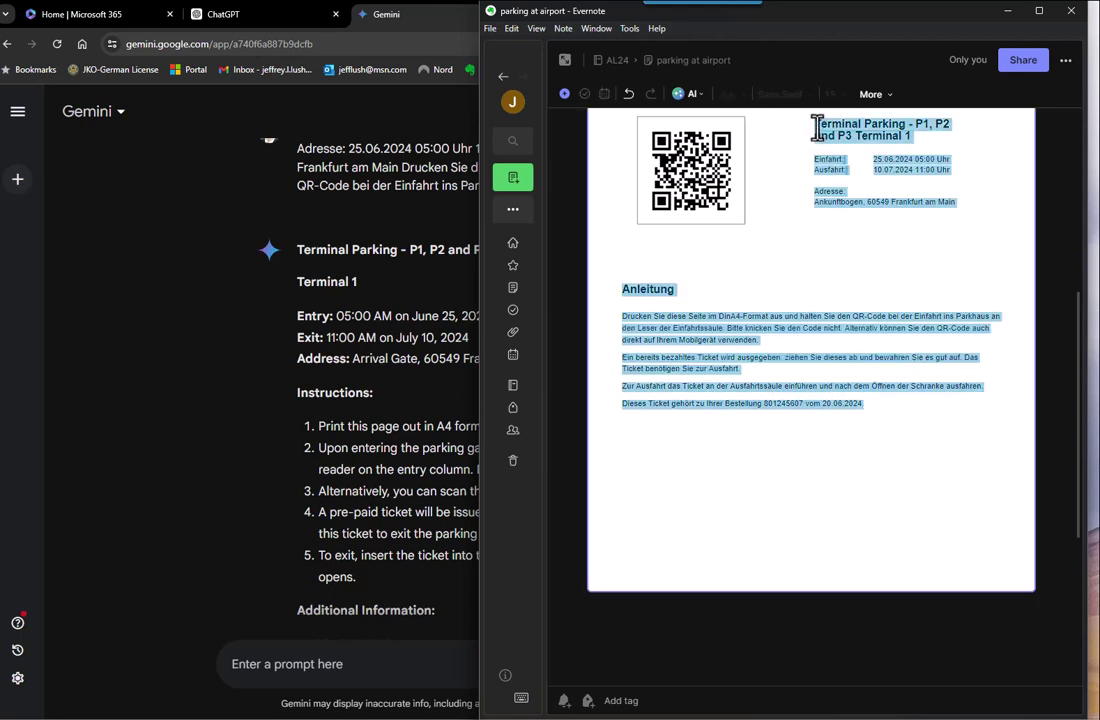
right_click(817, 126)
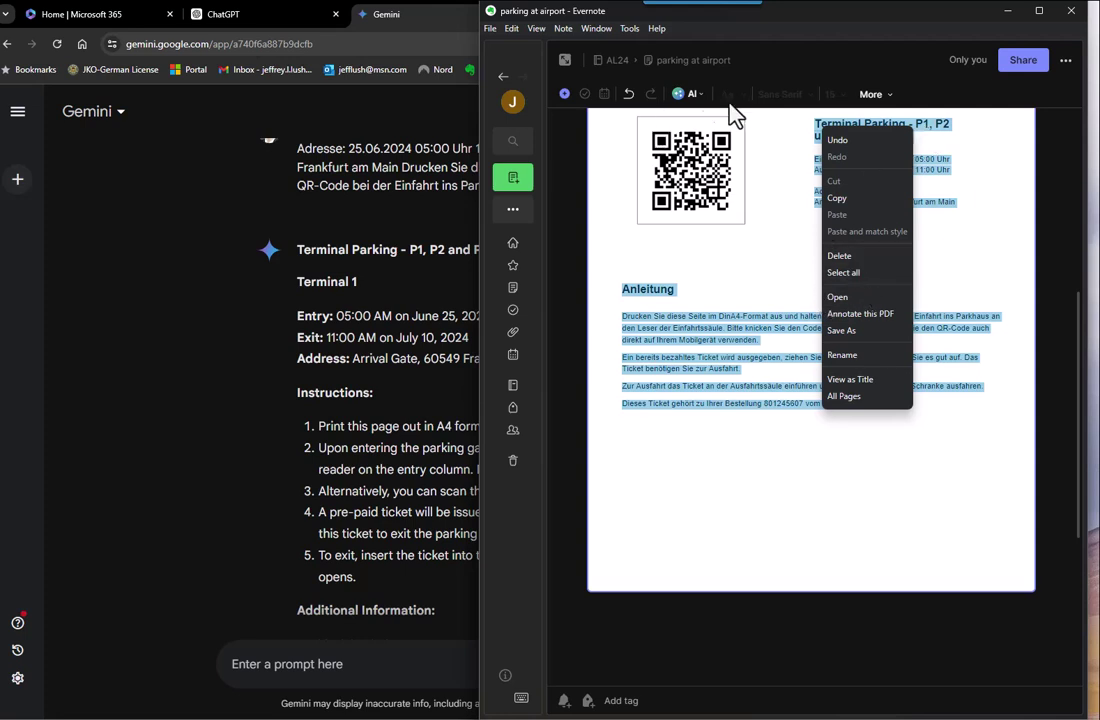
Open Evernote's AI writing tools on the selection to reach the Translate language options.
click(695, 100)
click(695, 100)
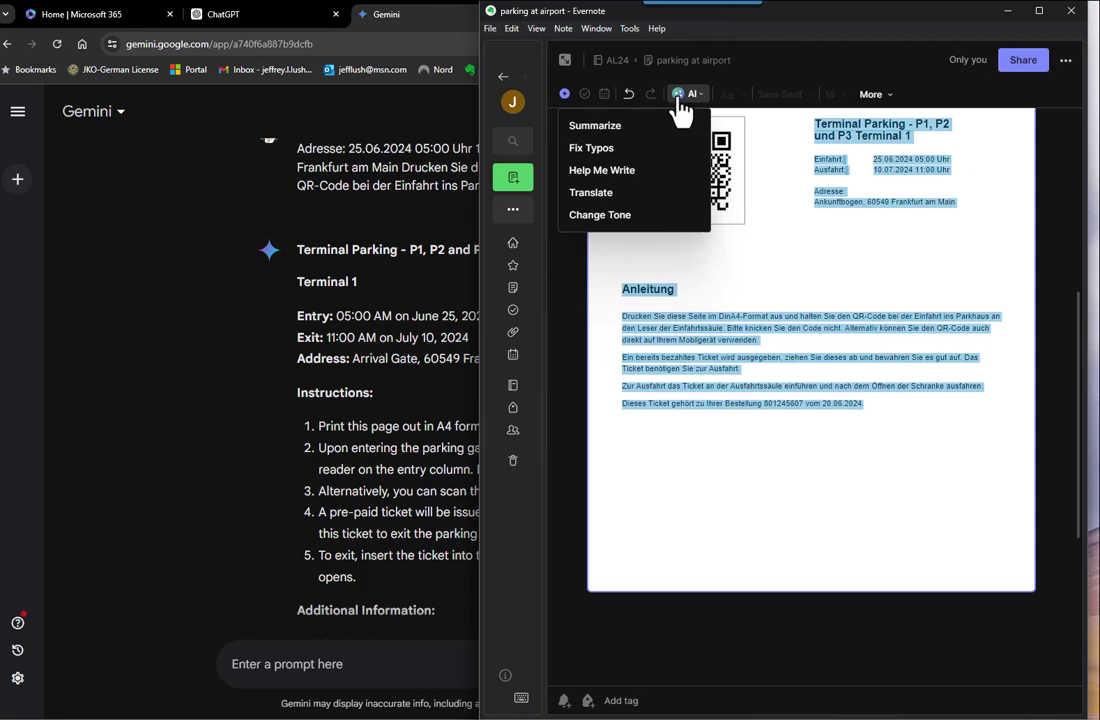
click(679, 96)
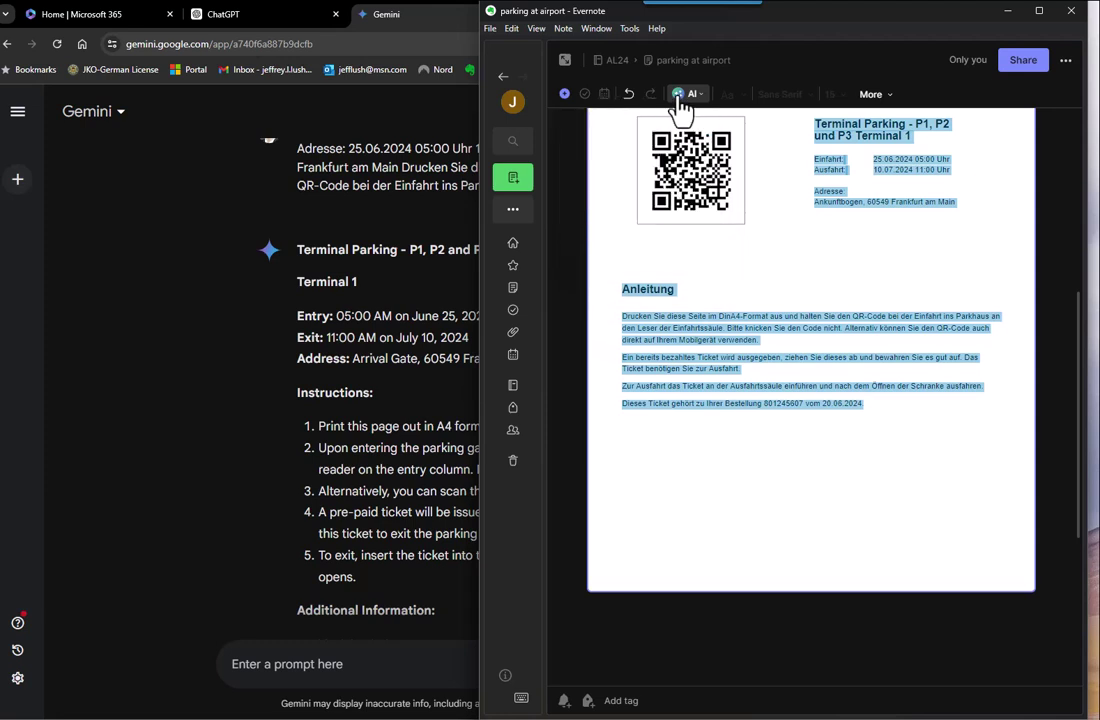
click(680, 96)
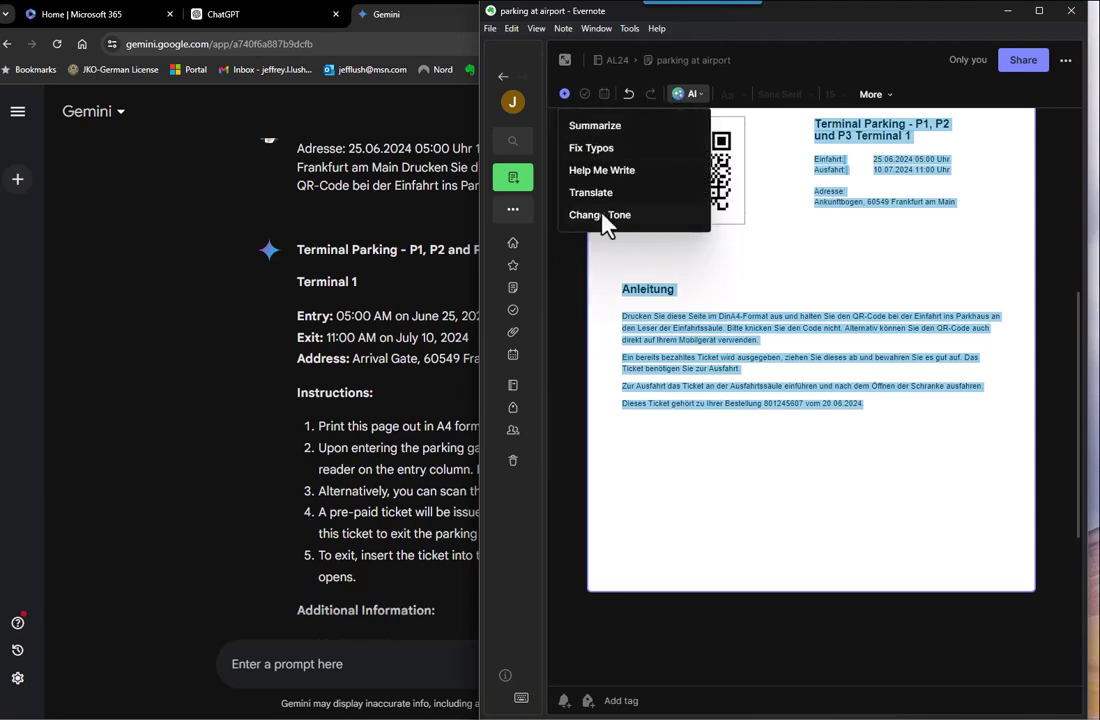
Translate the ticket text into English with Evernote AI, copy the result, and close the panel.
mouse_move(605, 206)
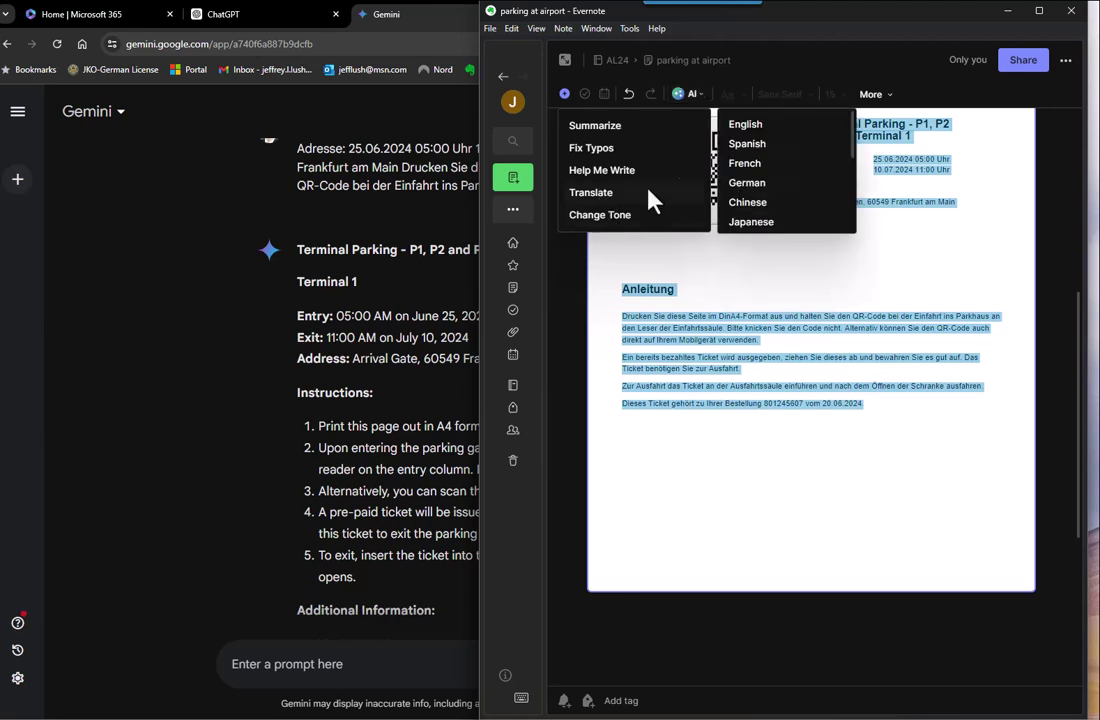
click(748, 128)
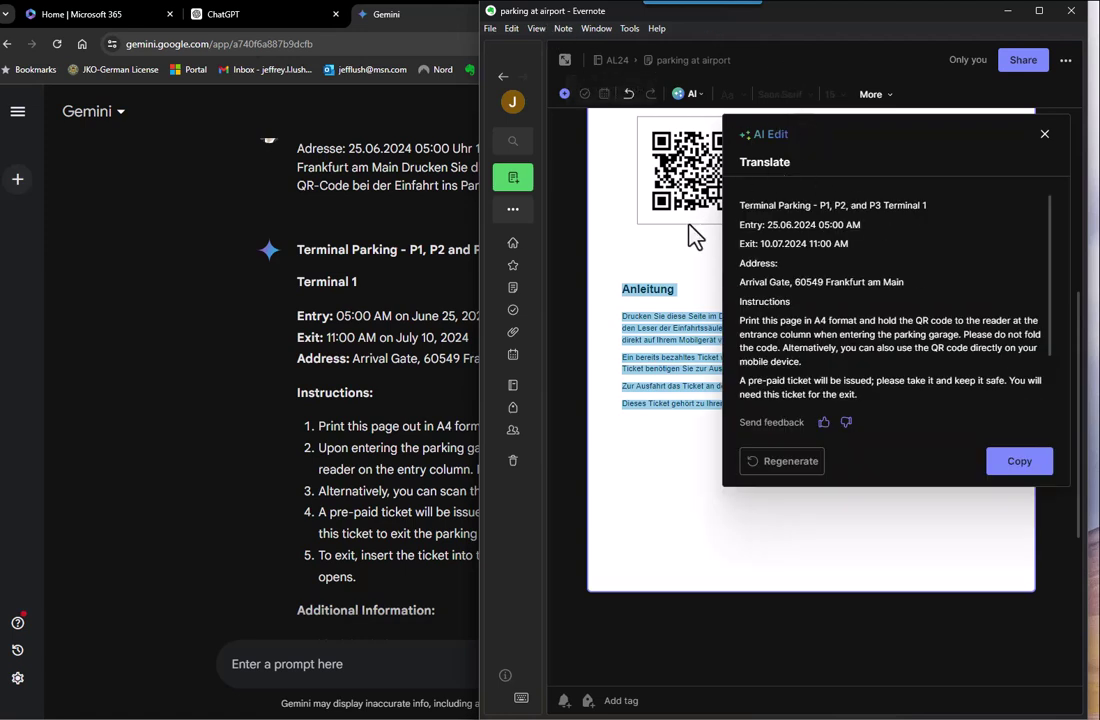
scroll(695, 380, up, 5)
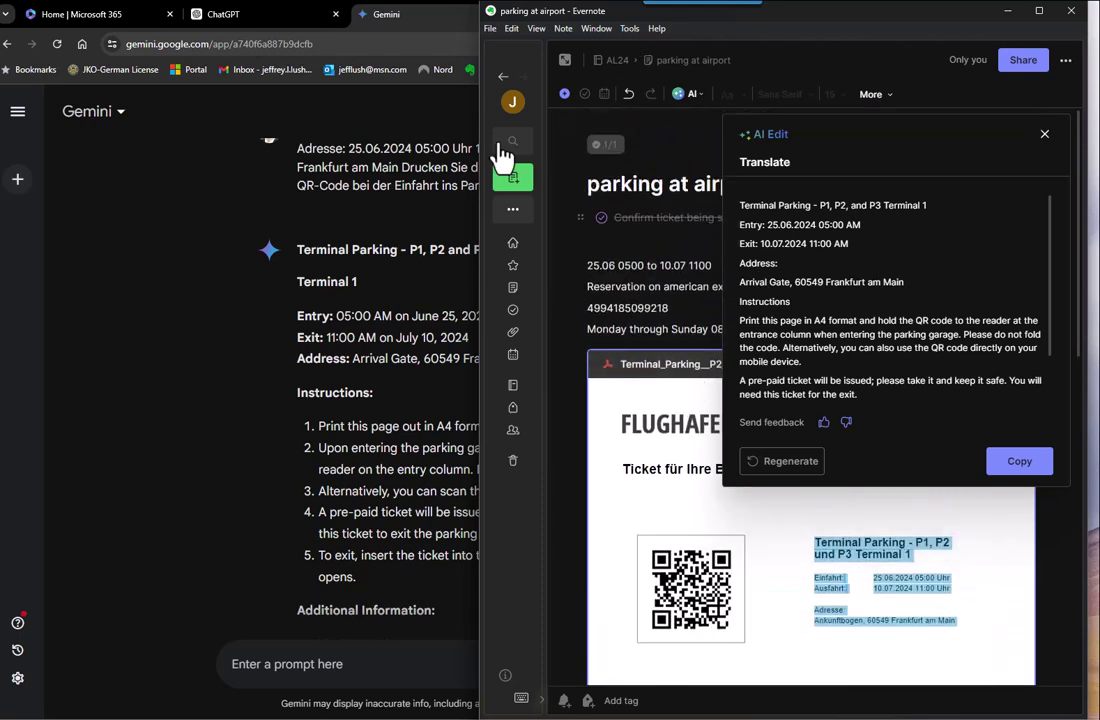
drag(484, 152, 93, 157)
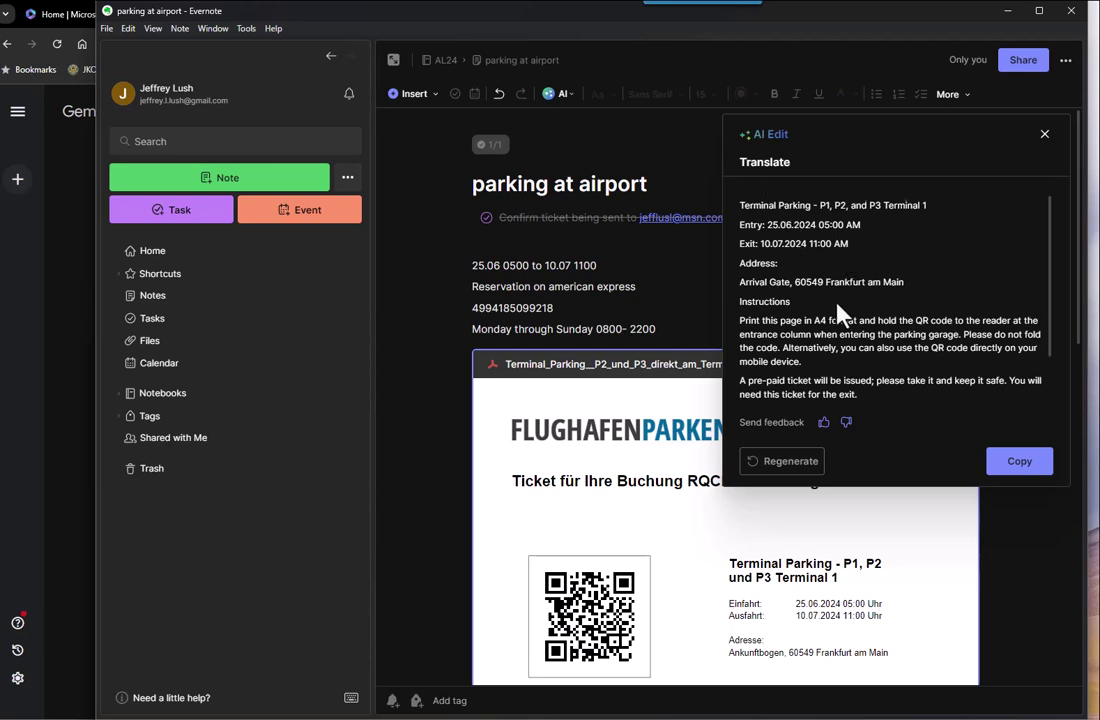
scroll(838, 307, down, 2)
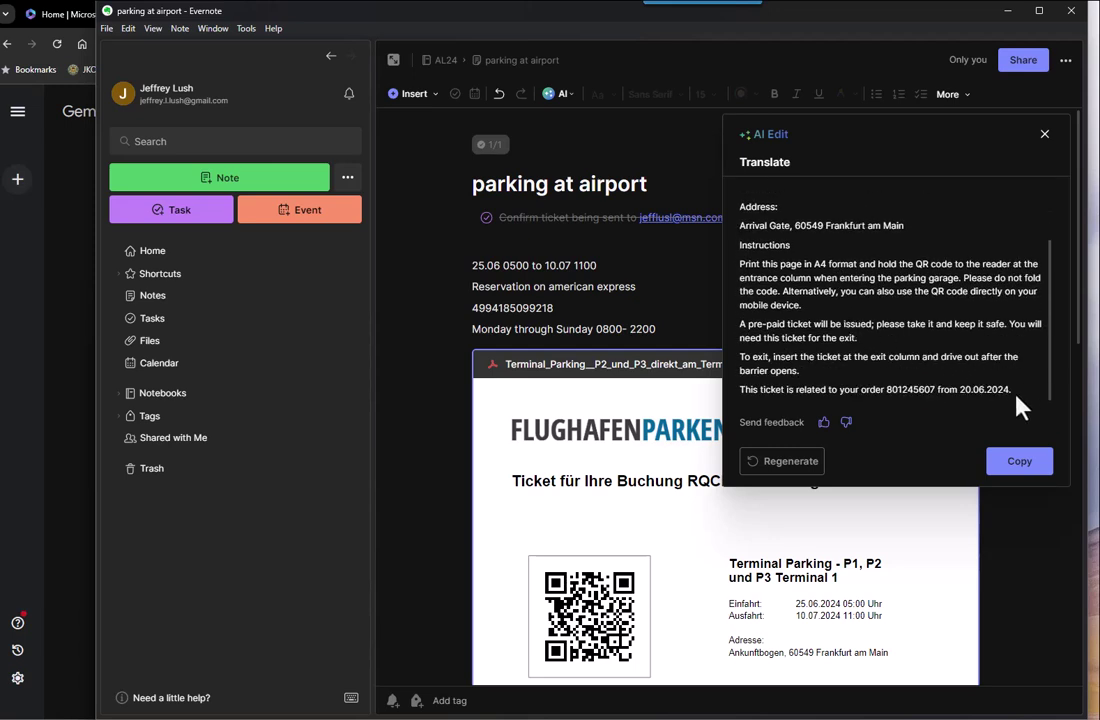
scroll(966, 385, up, 2)
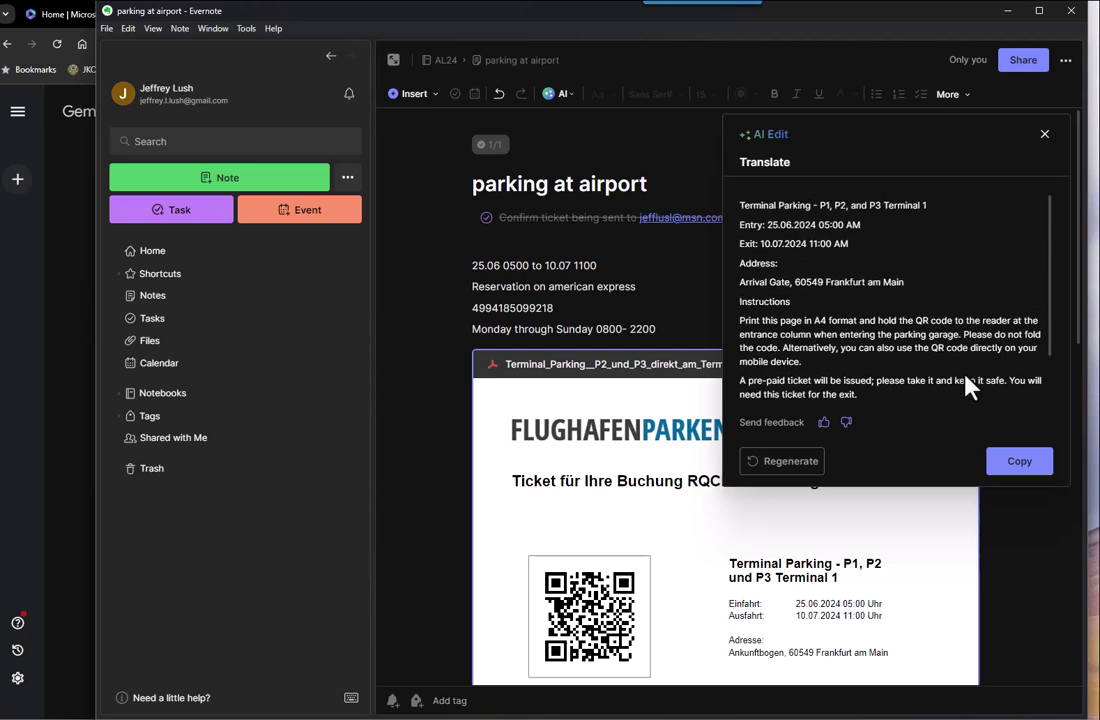
click(1027, 468)
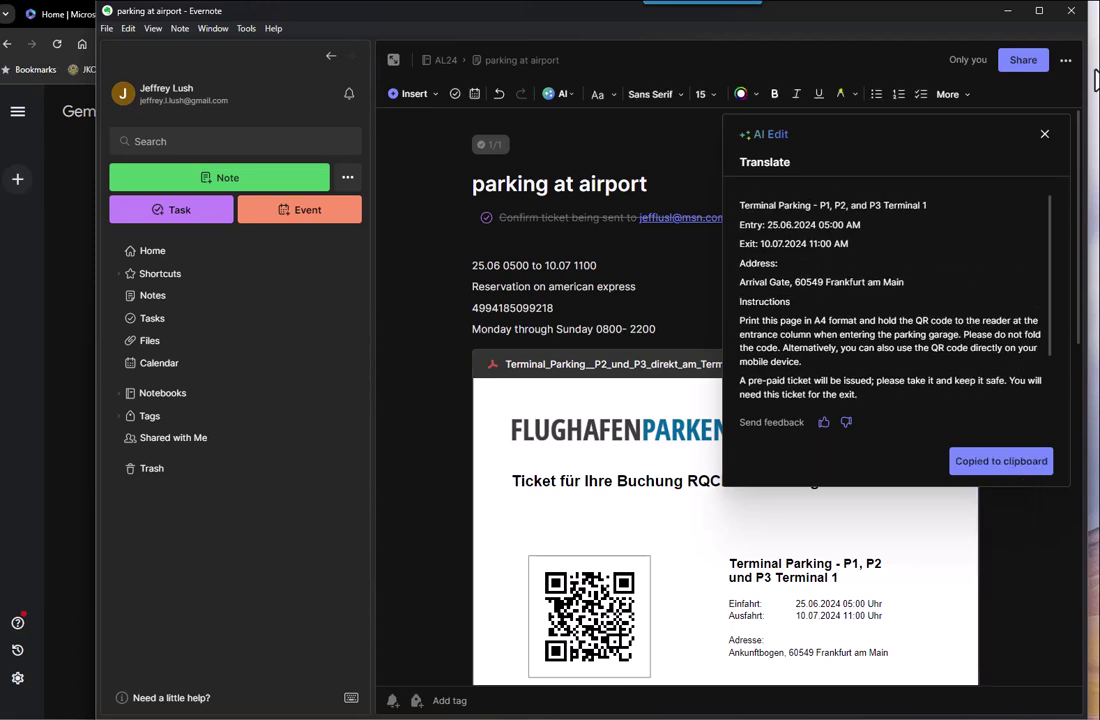
click(1045, 134)
scroll(1026, 508, down, 10)
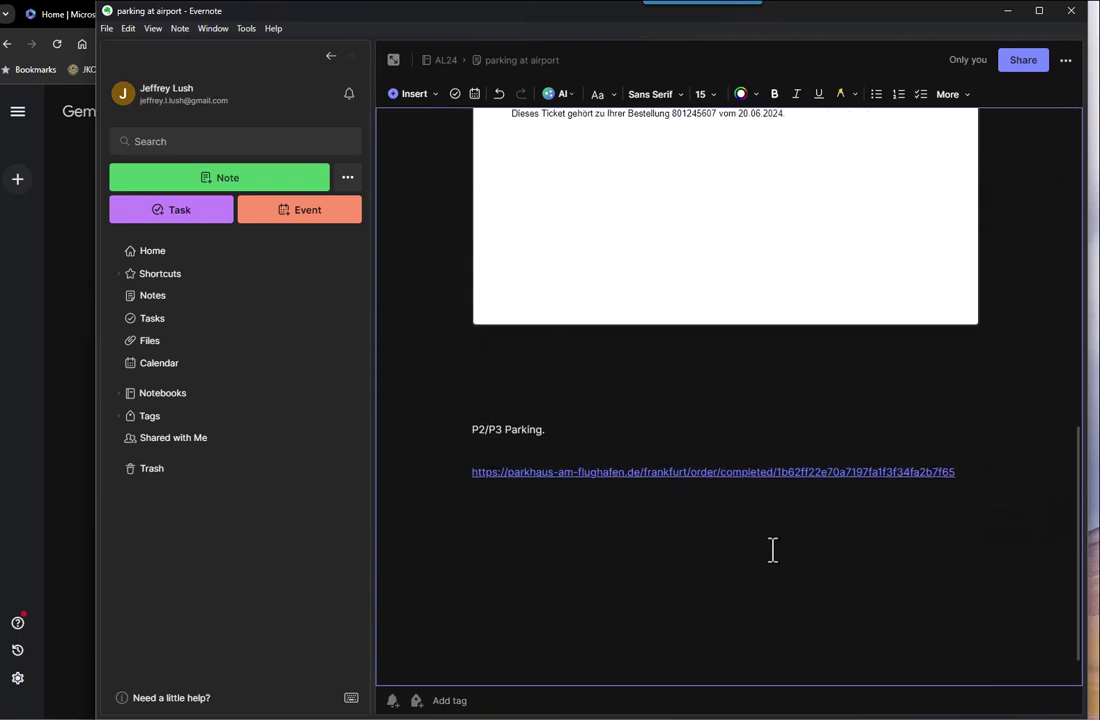
Paste the English translation on the empty line below the PDF, then delete it again.
click(517, 350)
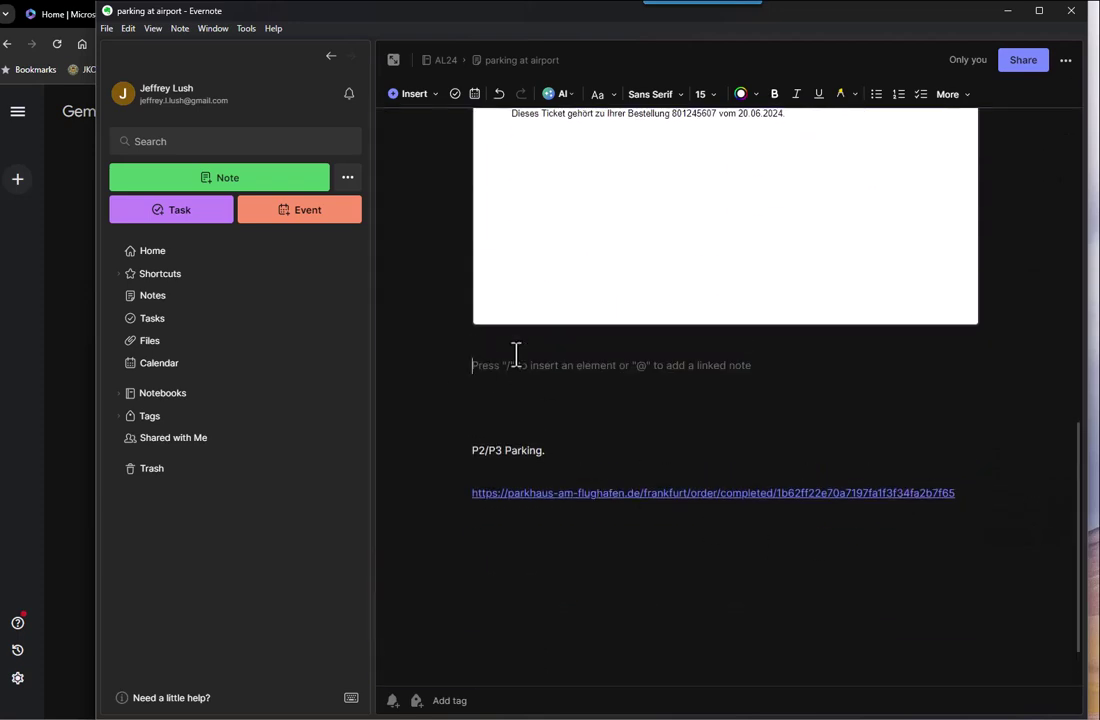
key(ctrl+v)
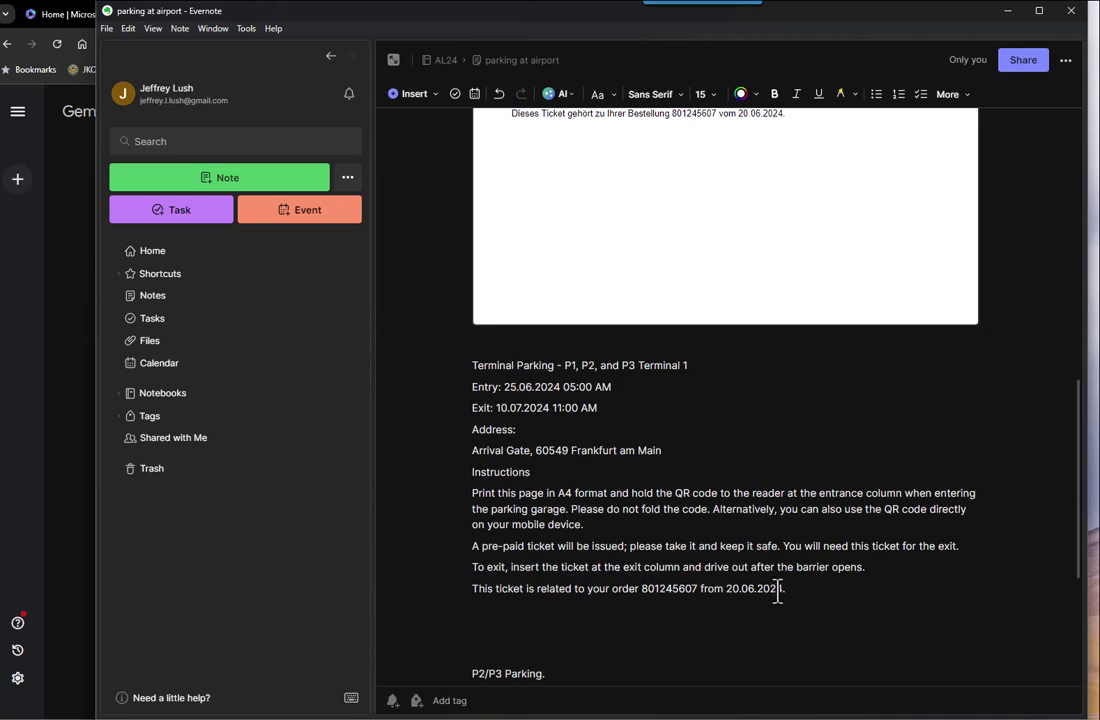
drag(780, 590, 467, 369)
key(BackSpace)
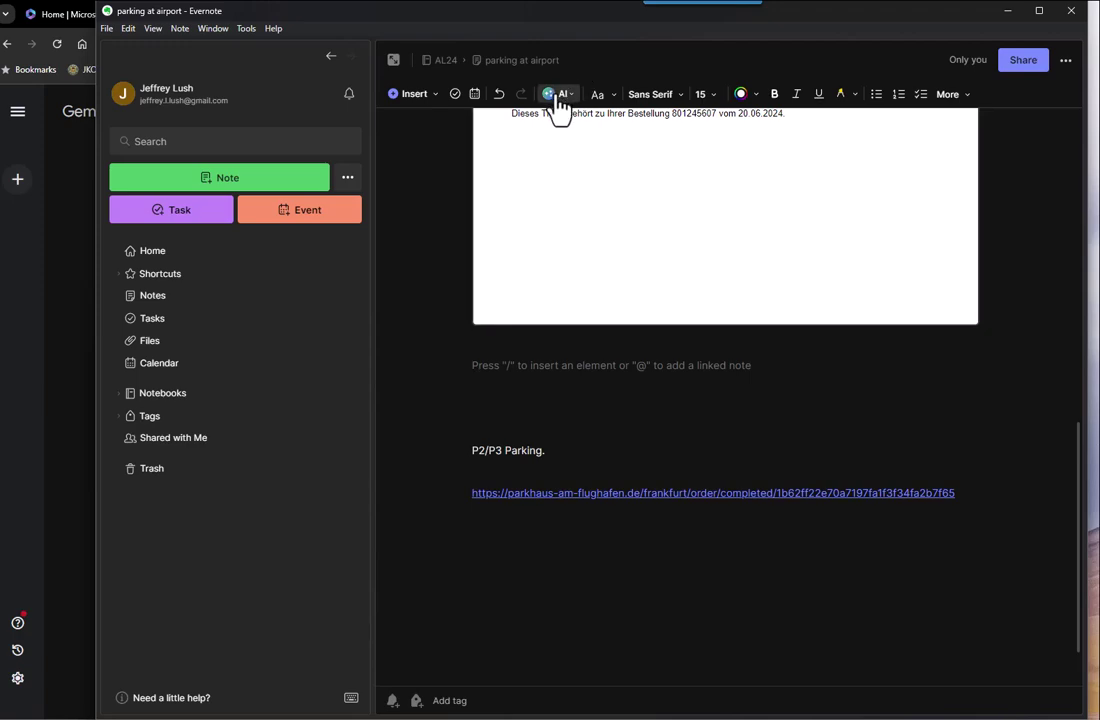
scroll(684, 377, up, 10)
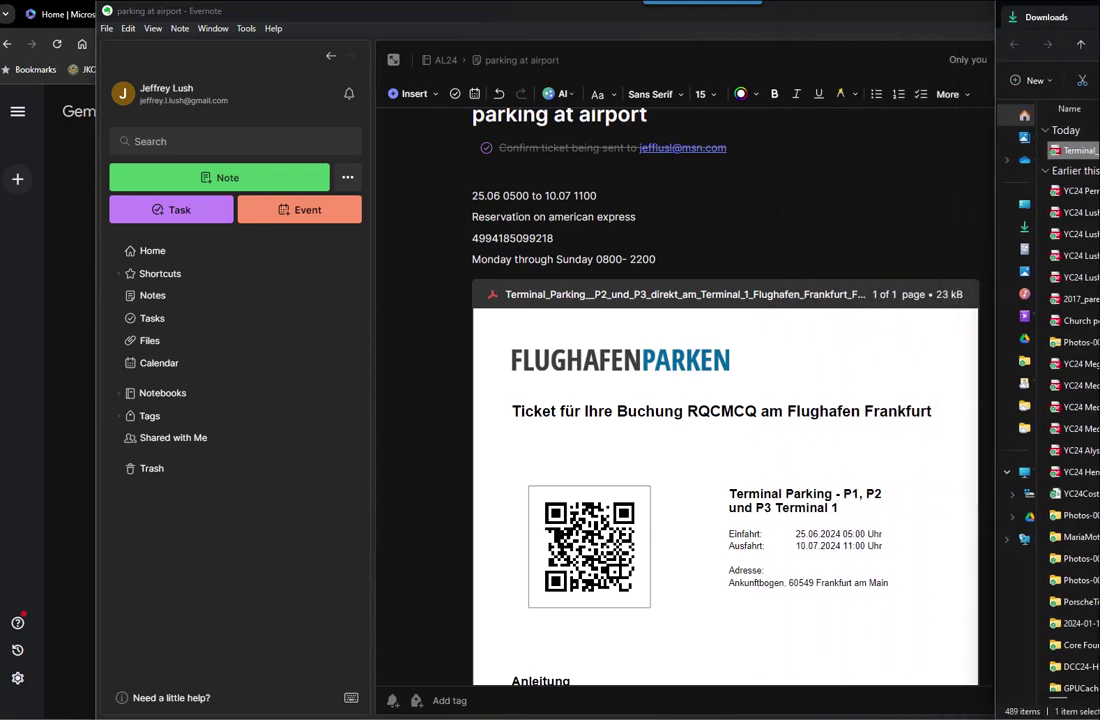
Preview the Terminal_Parking ticket PDF in Downloads, then close the Explorer window.
right_click(1072, 151)
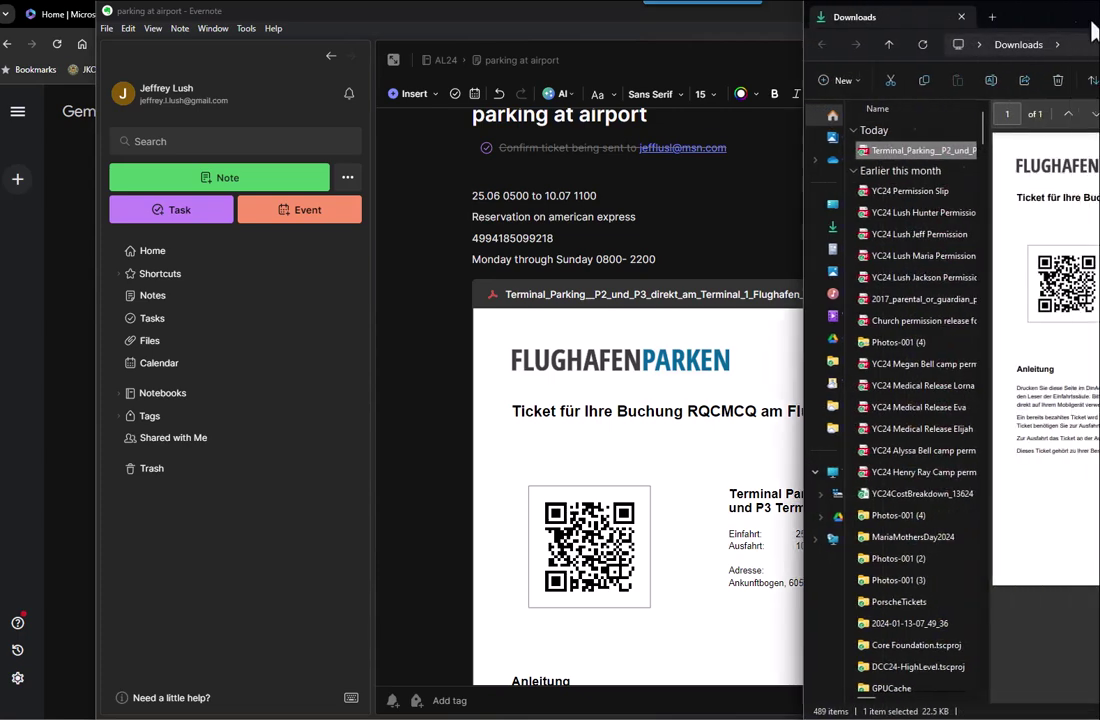
right_click(893, 160)
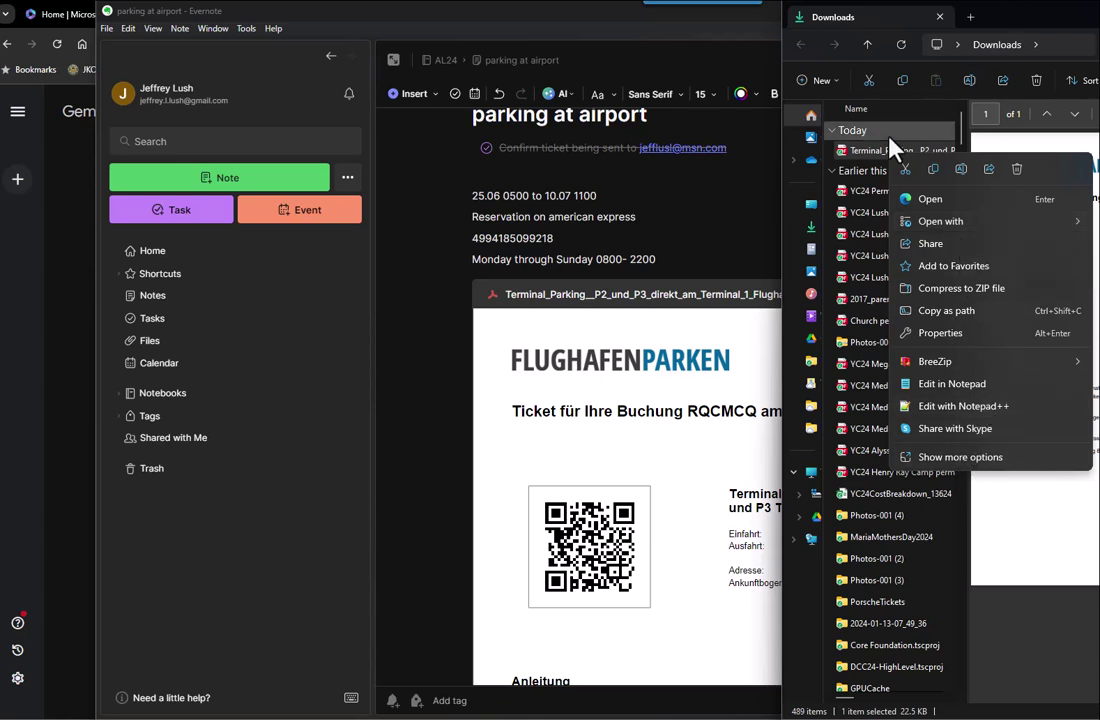
click(854, 152)
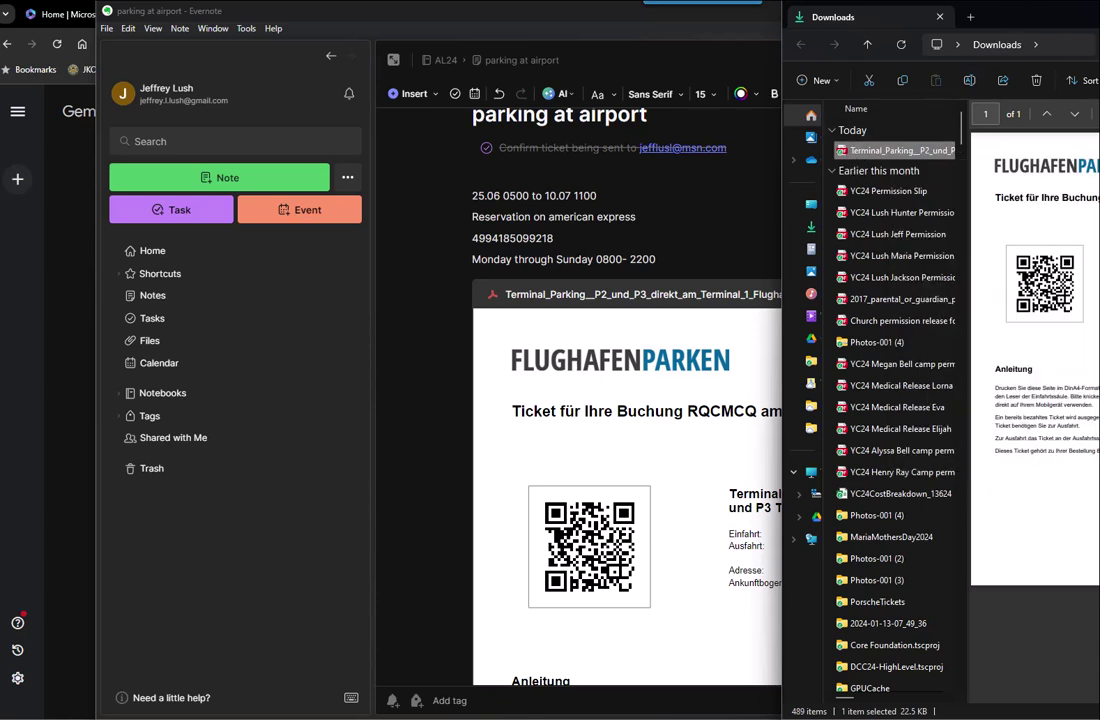
click(939, 17)
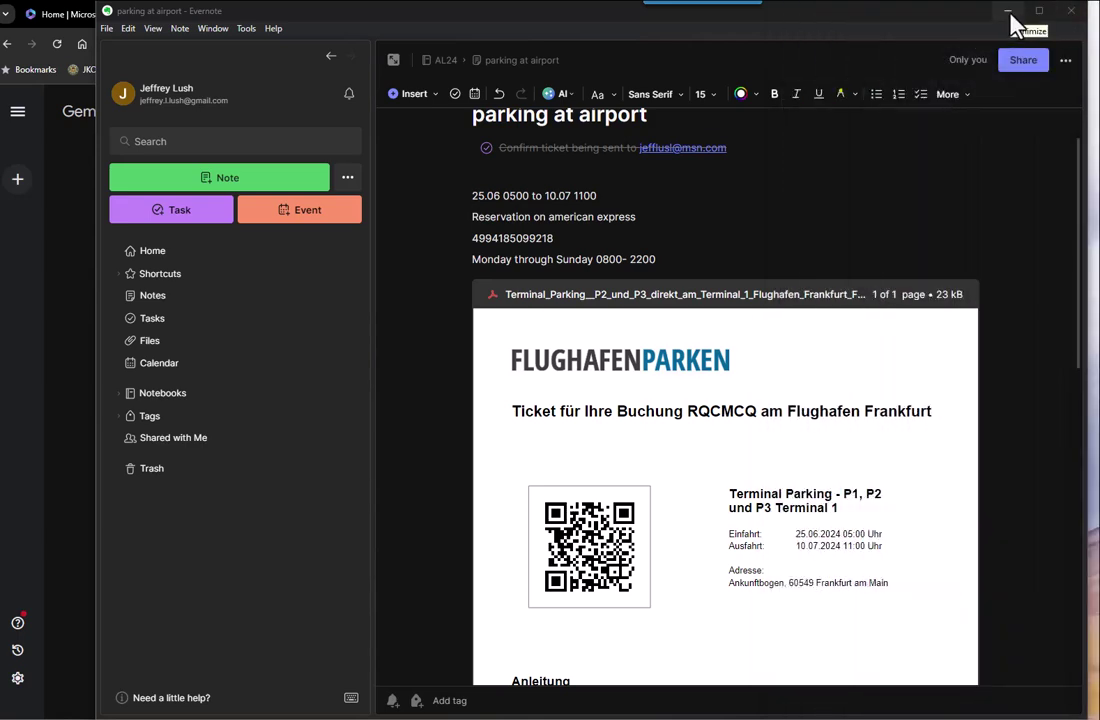
Check the note's embedded ticket PDF attachment options and scroll through the note back to the top.
right_click(782, 357)
click(722, 368)
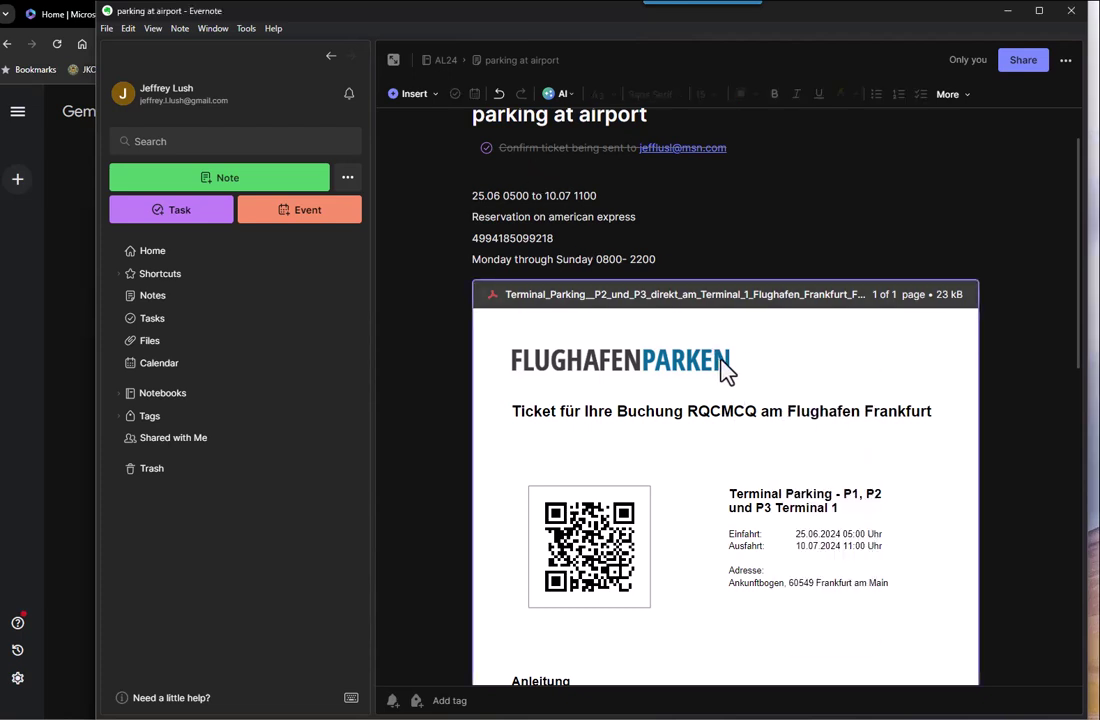
right_click(722, 360)
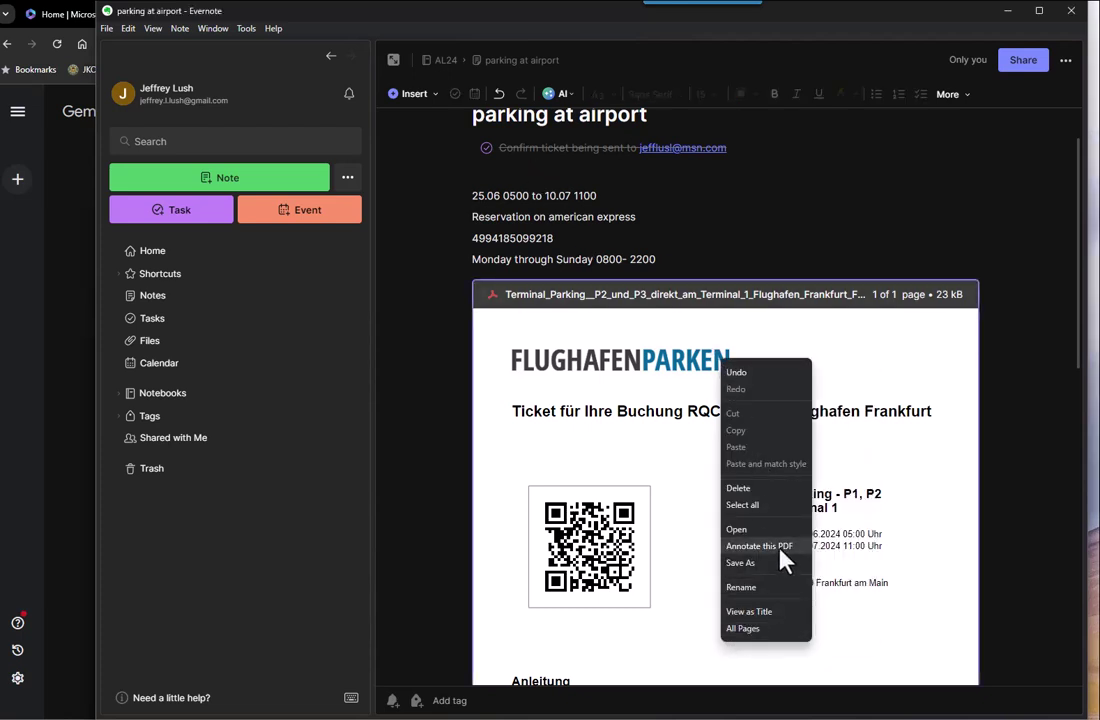
click(557, 102)
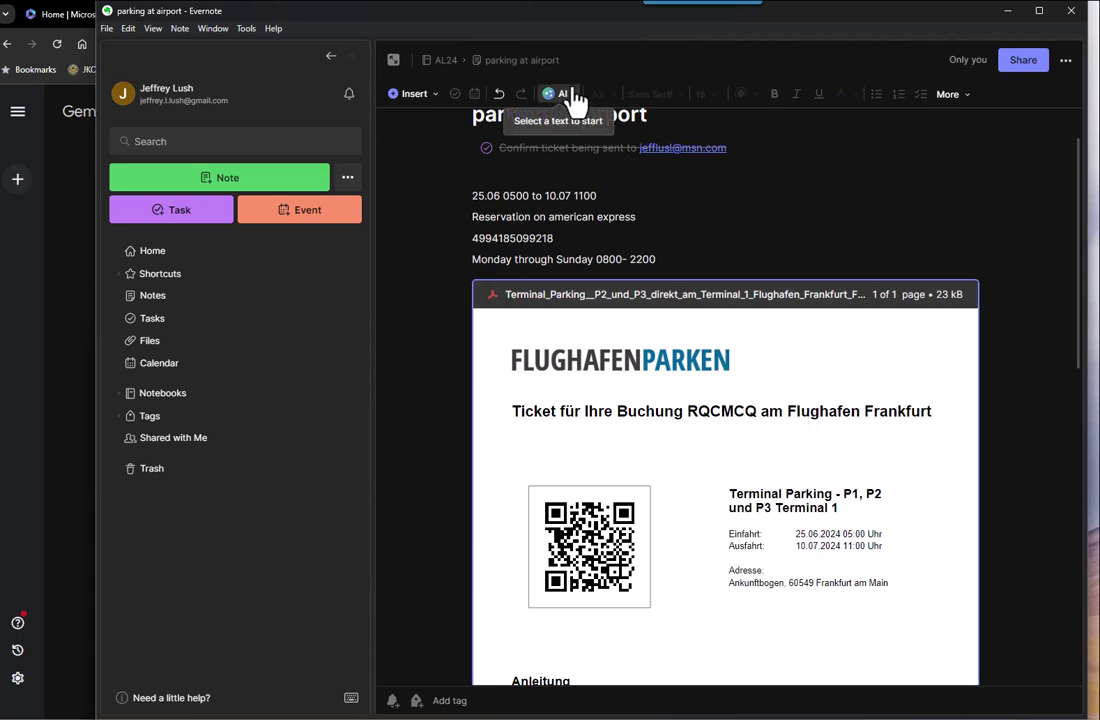
click(928, 197)
scroll(783, 513, down, 8)
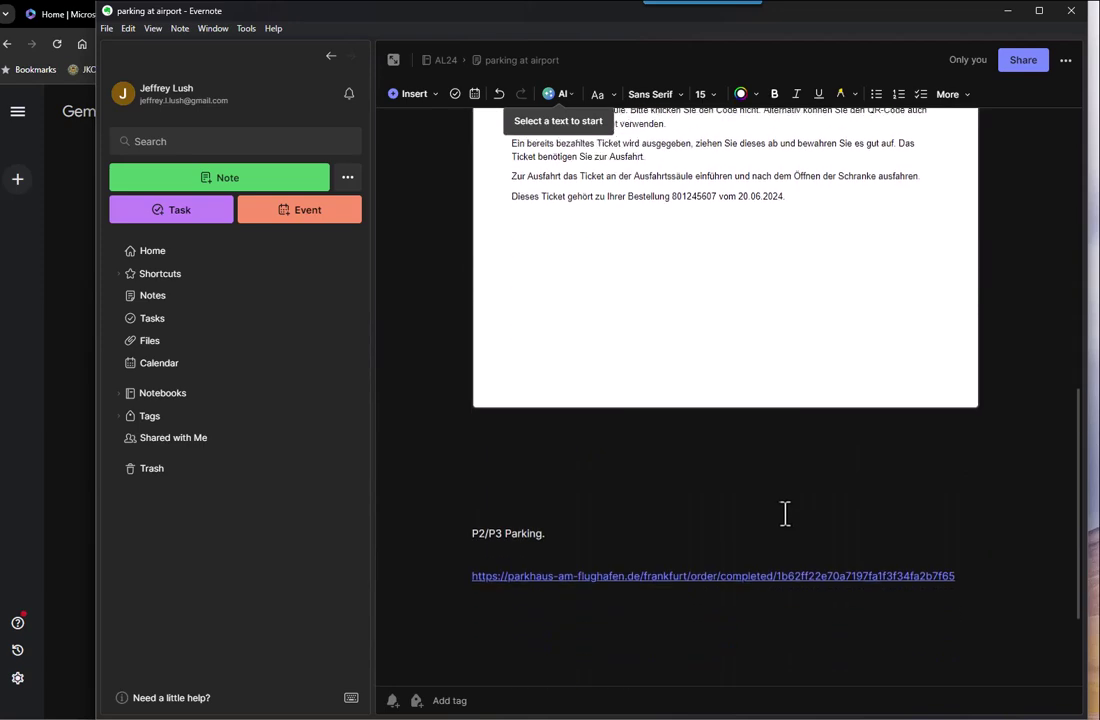
scroll(790, 525, up, 5)
scroll(794, 508, up, 4)
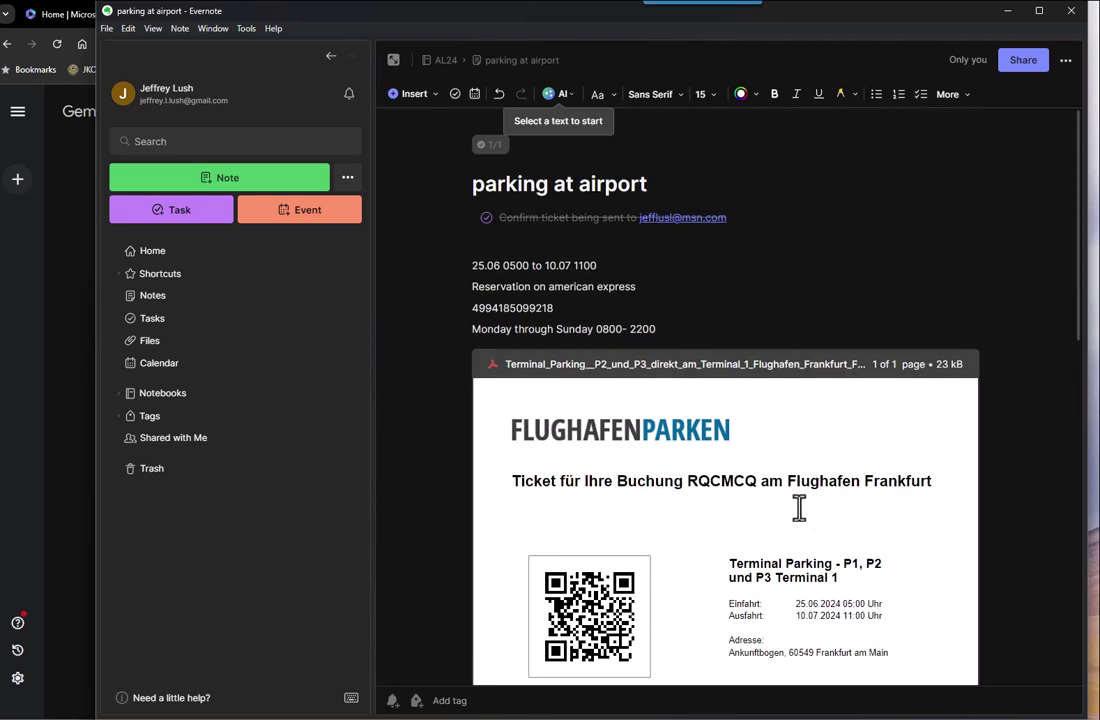
Bring Gemini forward and select its entire English translation, from the heading to 'helpful!'.
click(79, 263)
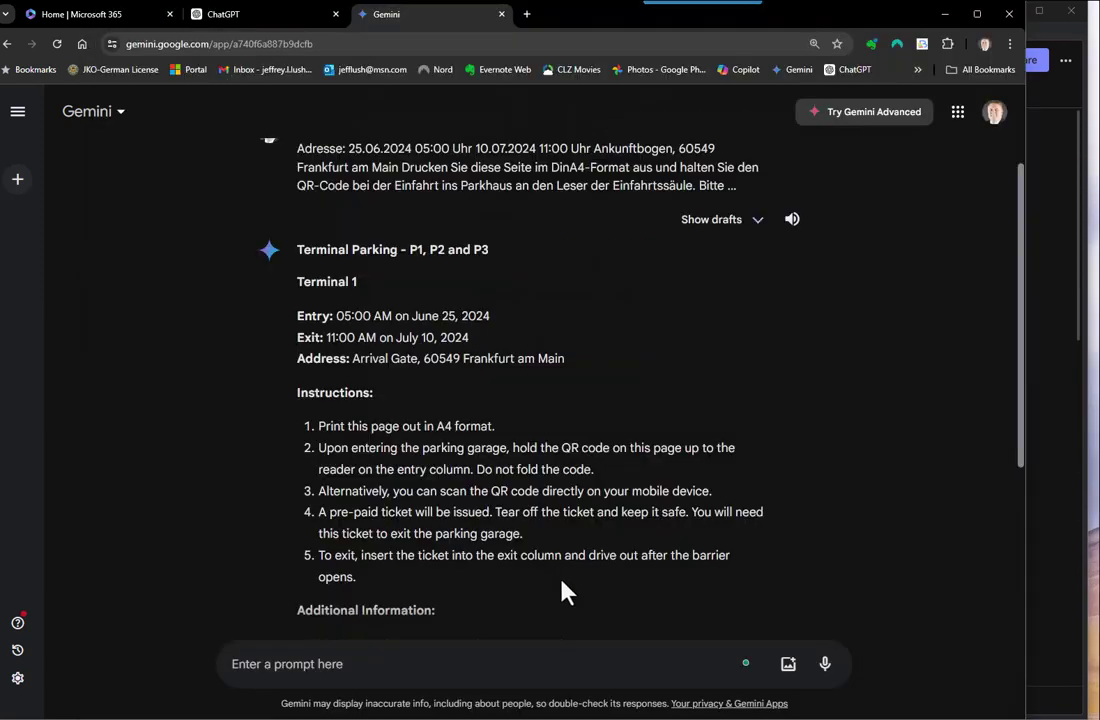
scroll(473, 607, down, 3)
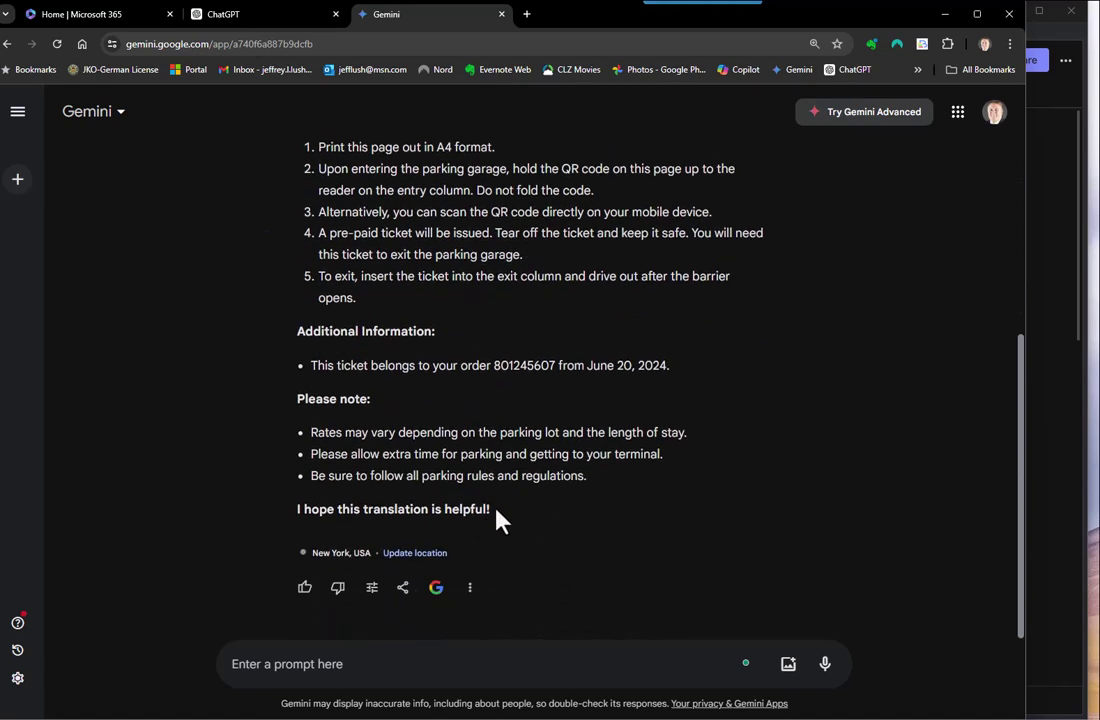
drag(500, 520, 293, 288)
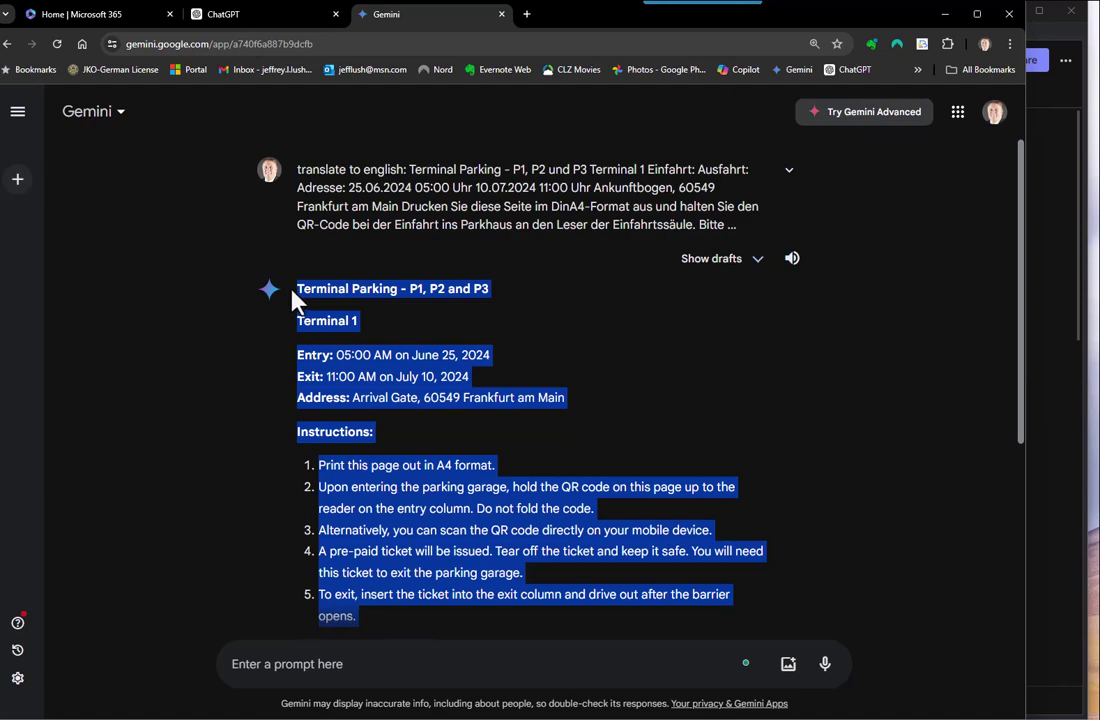
Paste Gemini's English translation on a new line below the ticket PDF, then minimise Evernote.
click(1046, 319)
scroll(580, 600, down, 5)
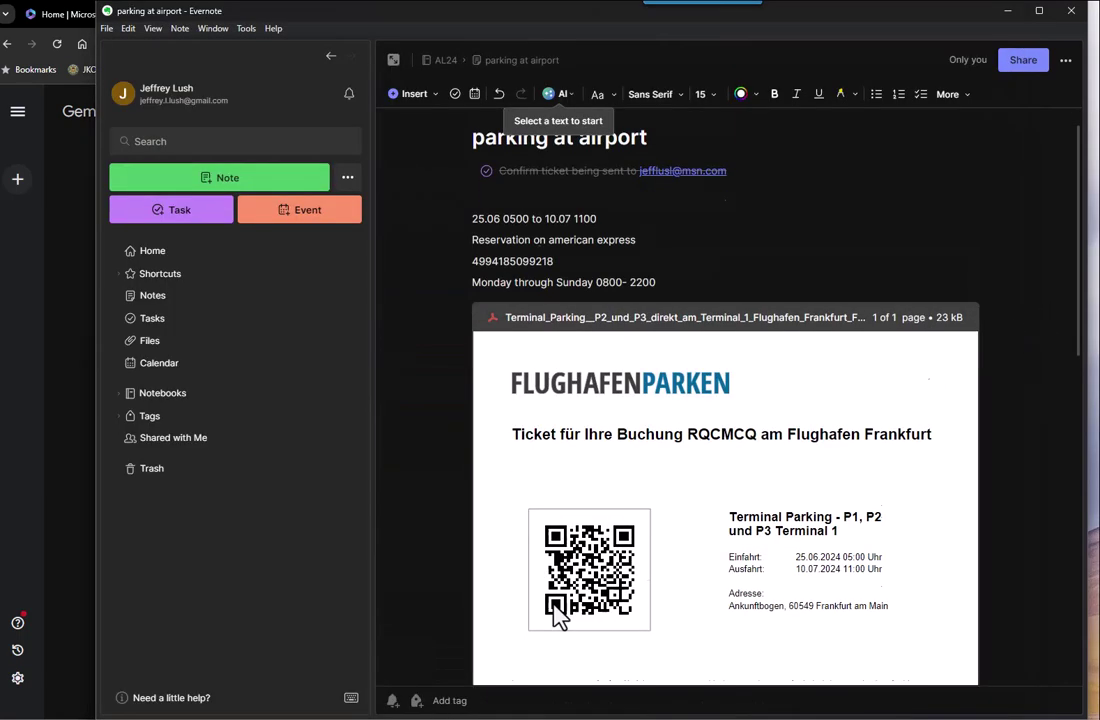
click(525, 633)
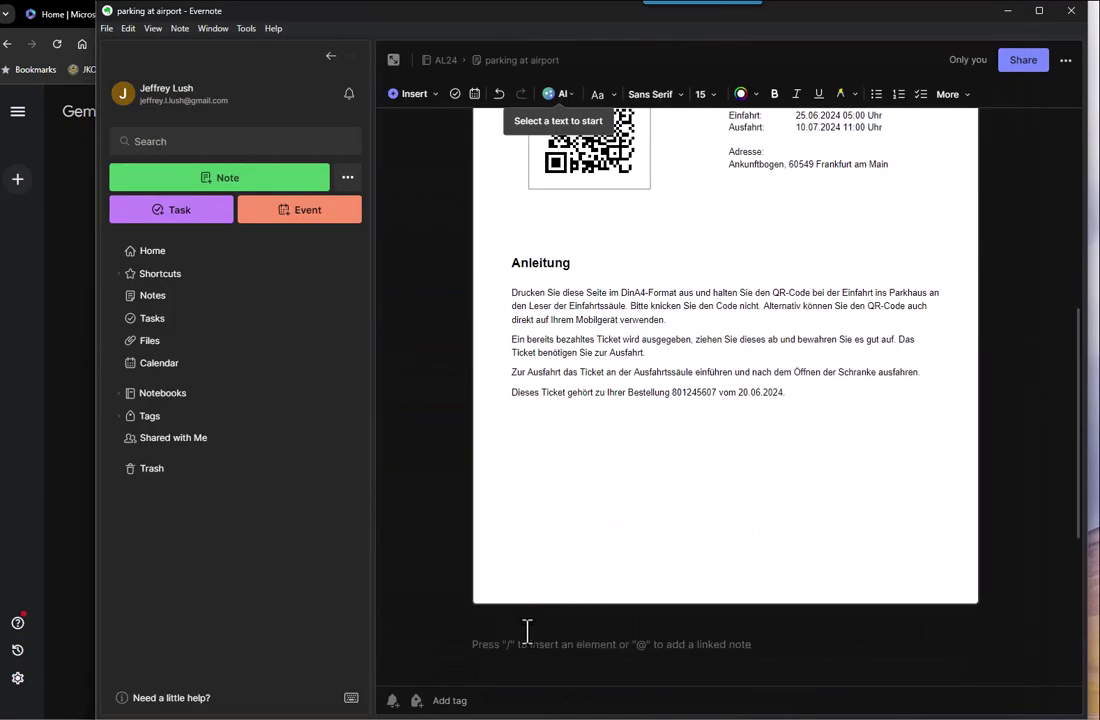
text(Terminal Parking - P1, P2 and P3 Terminal 1 Entry: 05:00 AM on June 25, 2024 Exit: 11:00 AM on July 10, 2024 Address: Arrival Gate, 60549 Frankfurt am Main Instructions: Print this page out in A4 format. Upon entering the parking garage, hold the QR code on this page up to the reader on the entry column. Do not fold the code. Alternatively, you can scan the QR code directly on your mobile device. A pre-paid ticket will be issued. Tear off the ticket and keep it safe. You will need this ticket to exit the parking garage. To exit, insert the ticket into the exit column and drive out after the barrier opens. Additional Information: This ticket belongs to your order 801245607 from June 20, 2024. Please note: Rates may vary depending on the parking lot and the length of stay. Please allow extra time for parking and getting to your terminal. Be sure to follow all parking rules and regulations. I hope this translation is helpful!)
scroll(790, 553, up, 10)
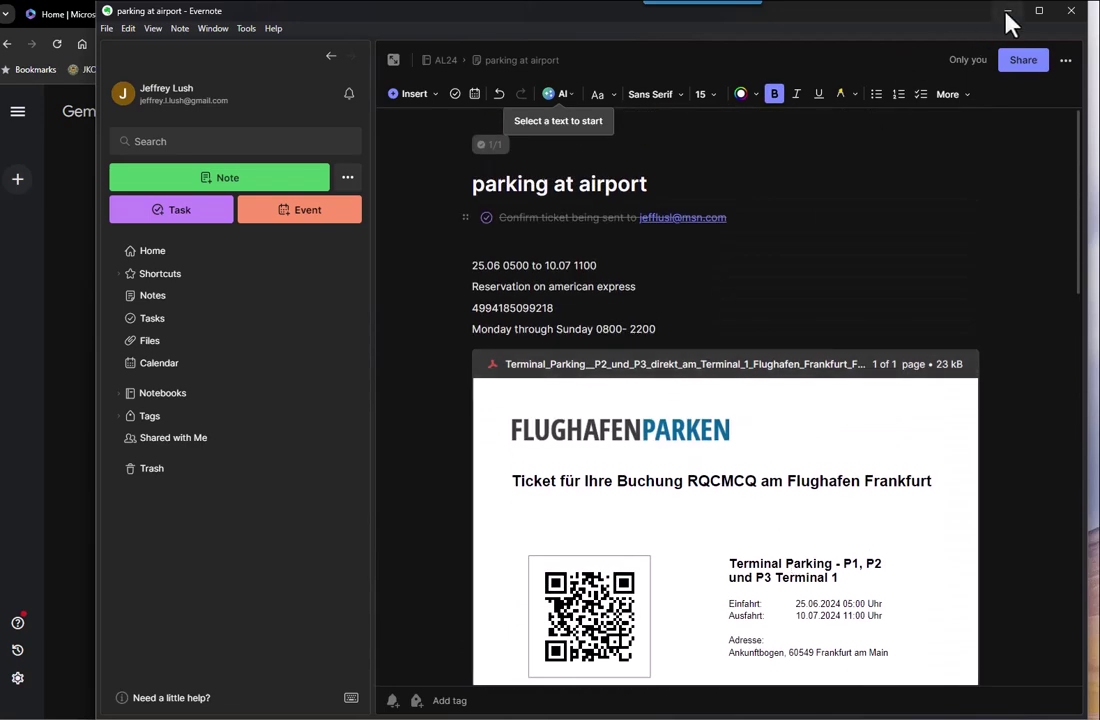
click(1007, 11)
Start a new ChatGPT chat and send it the parking ticket PDF.
click(235, 14)
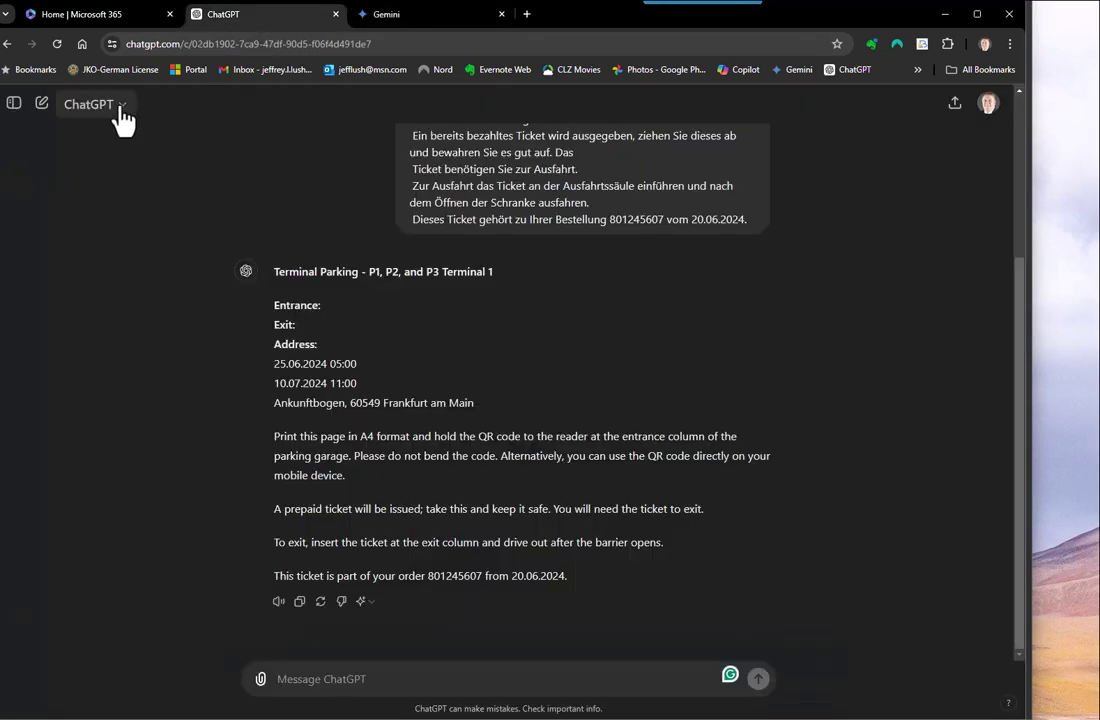
click(41, 103)
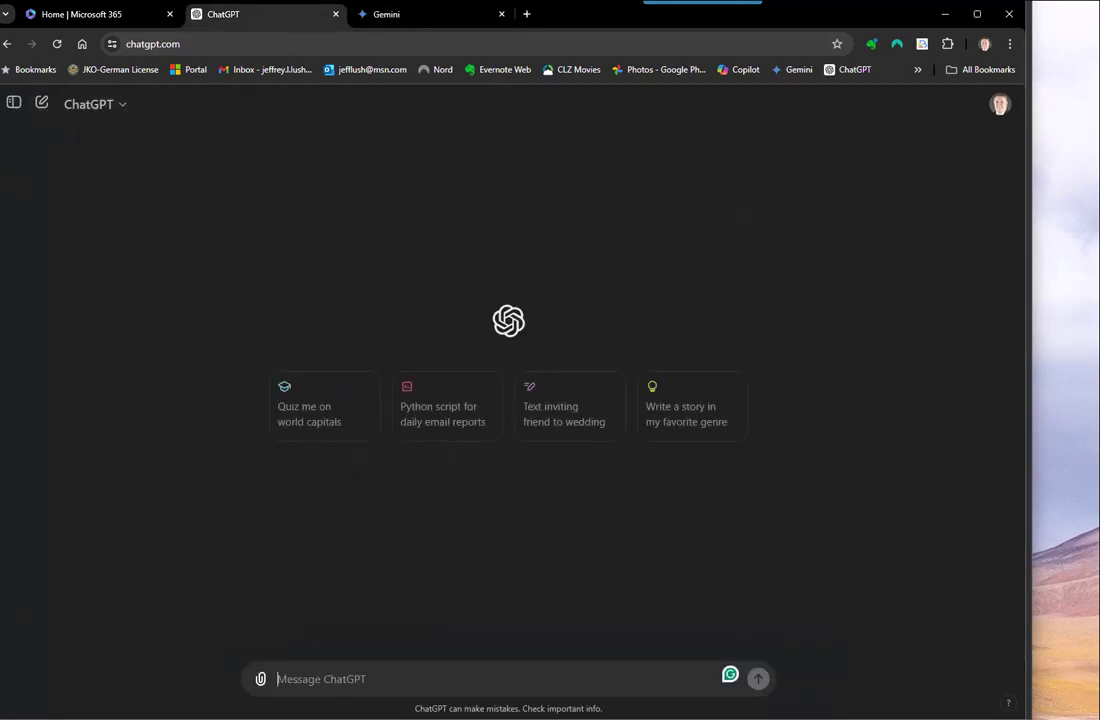
drag(1025, 340, 433, 694)
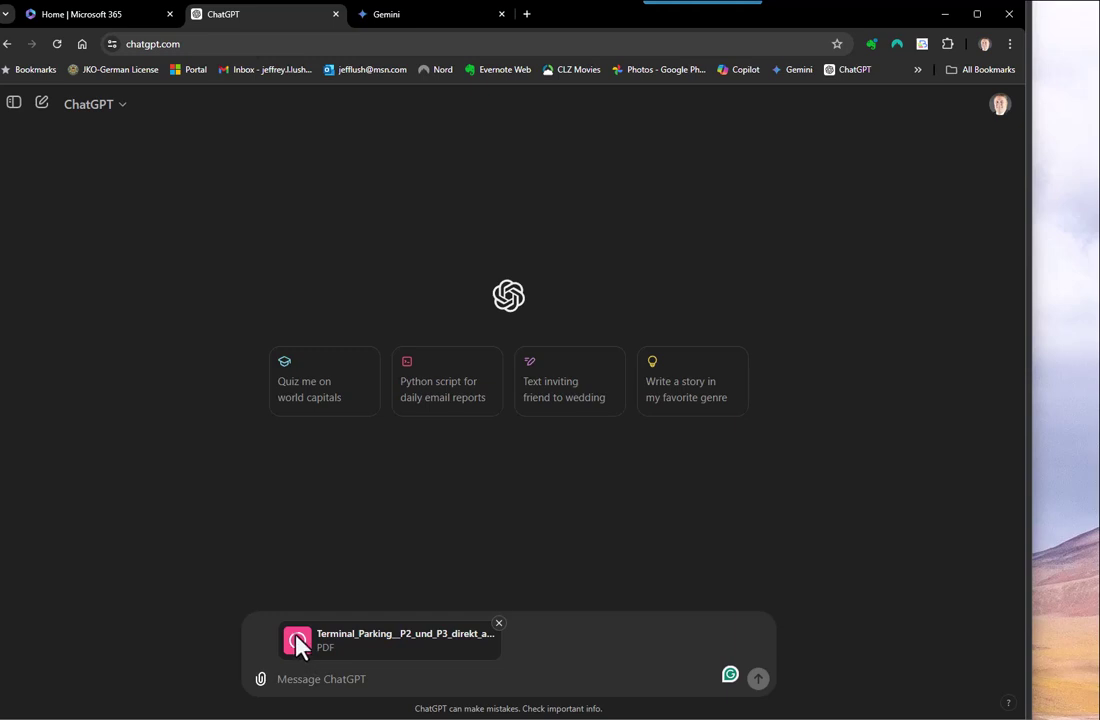
click(758, 680)
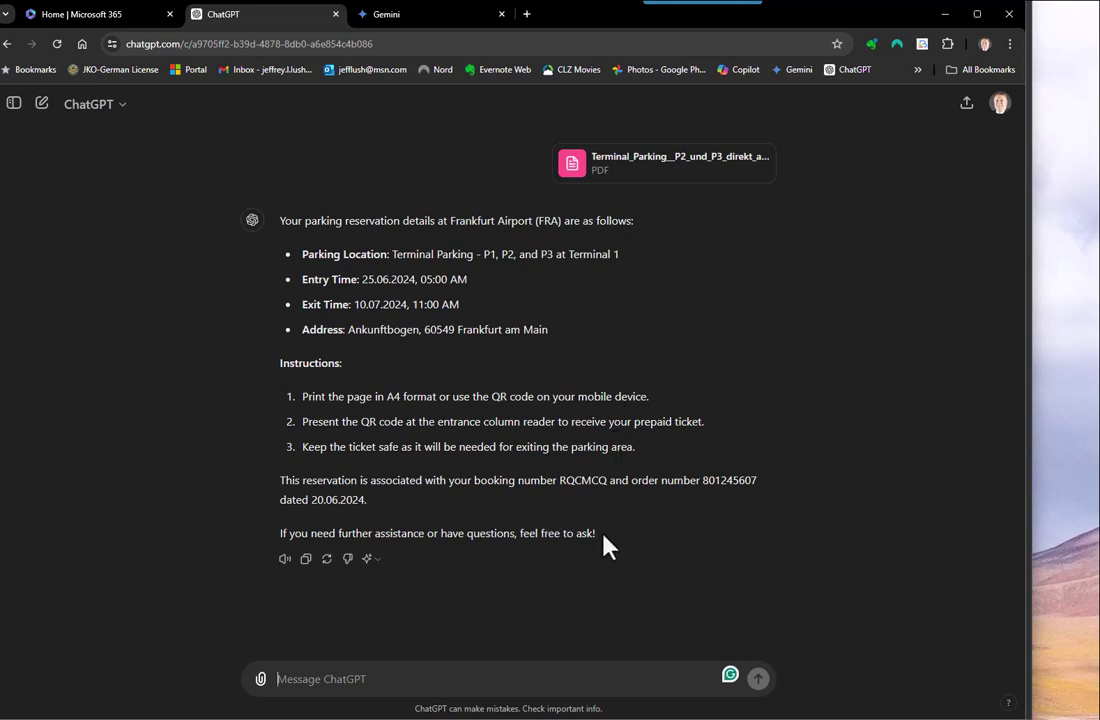
Copy ChatGPT's full English reply about the parking reservation.
drag(601, 538, 278, 222)
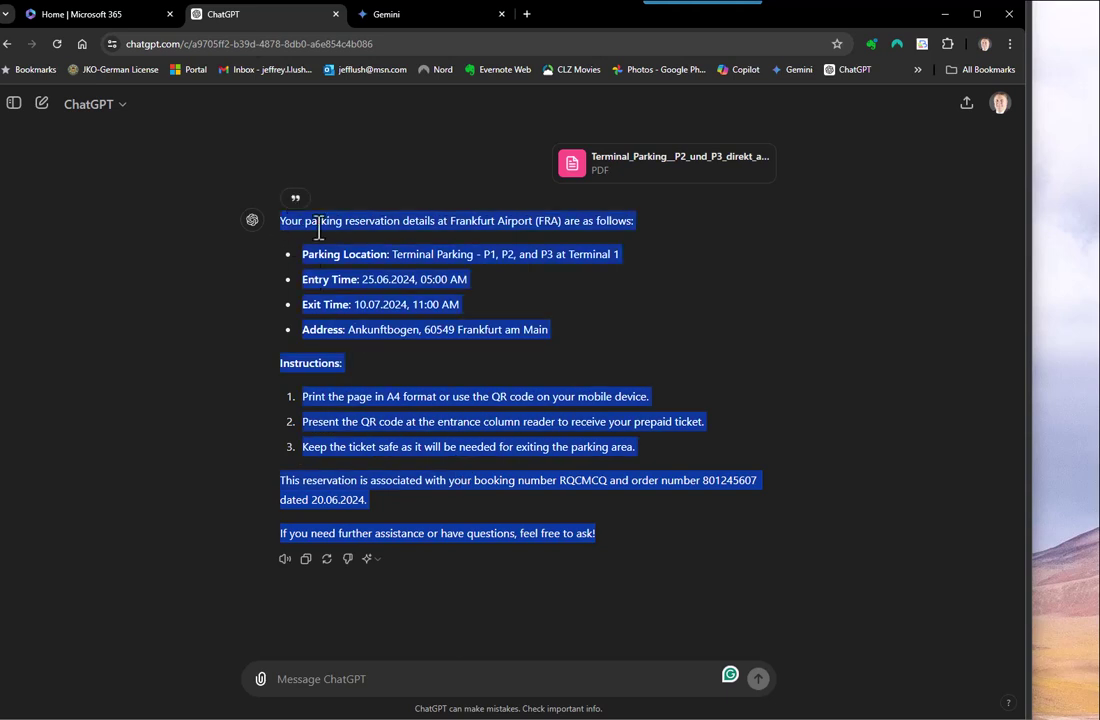
right_click(379, 230)
click(410, 238)
Paste ChatGPT's reservation summary into the Evernote note below Gemini's translation.
key(alt+Tab)
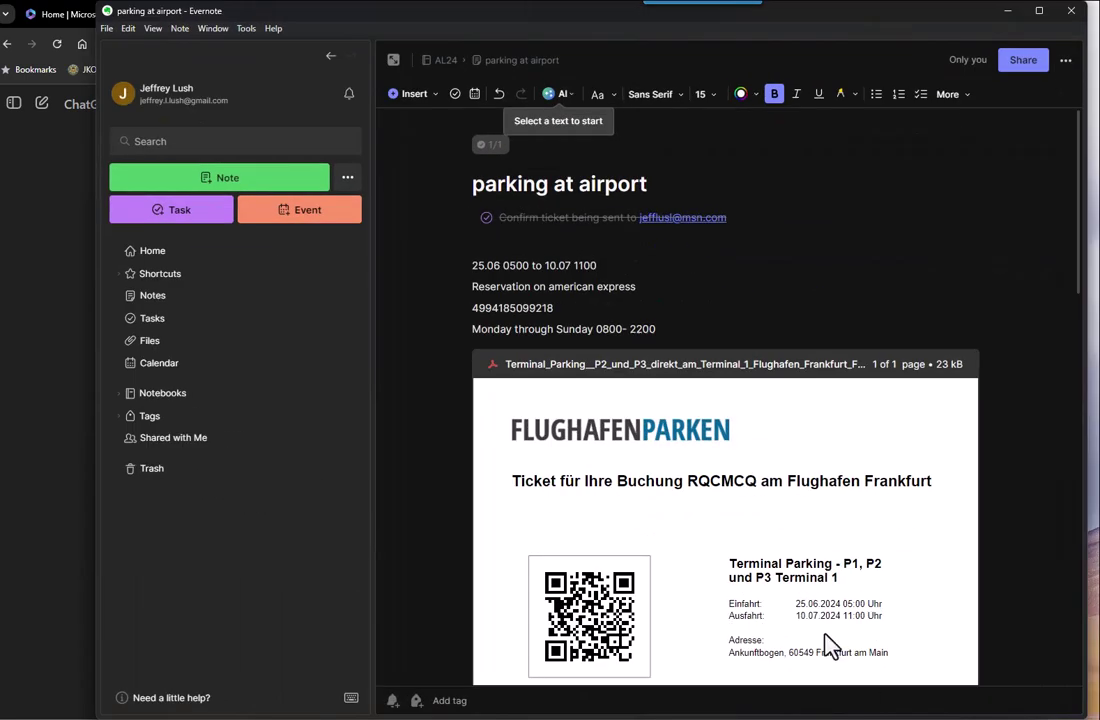
scroll(828, 645, down, 5)
scroll(860, 500, down, 5)
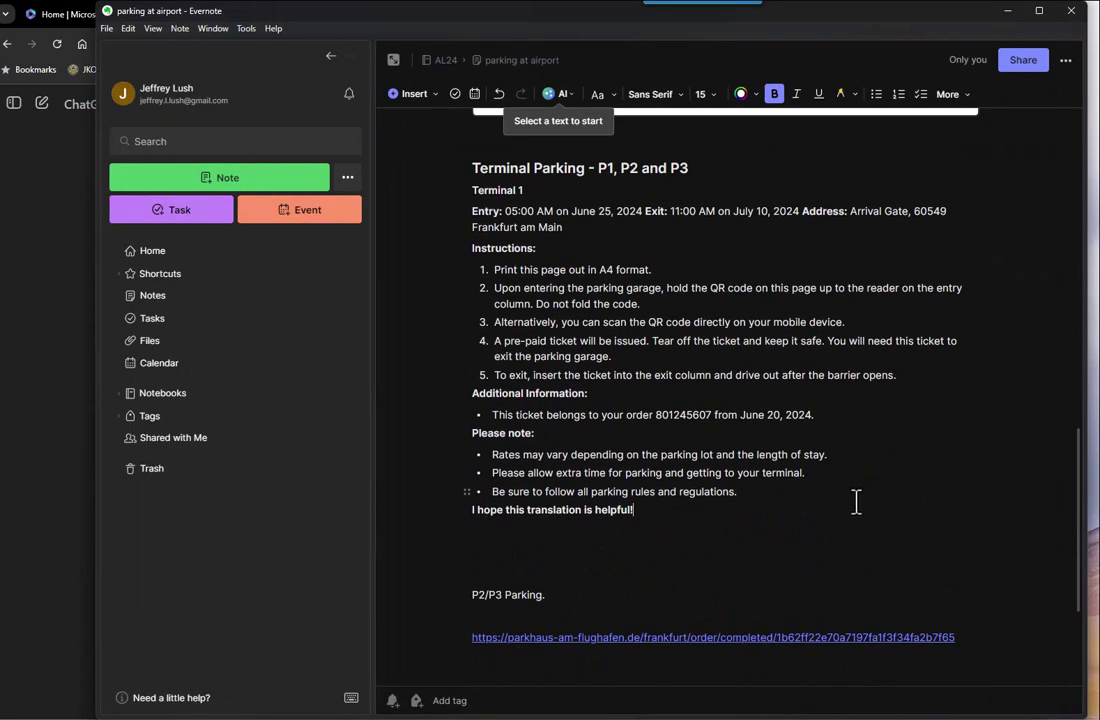
click(659, 528)
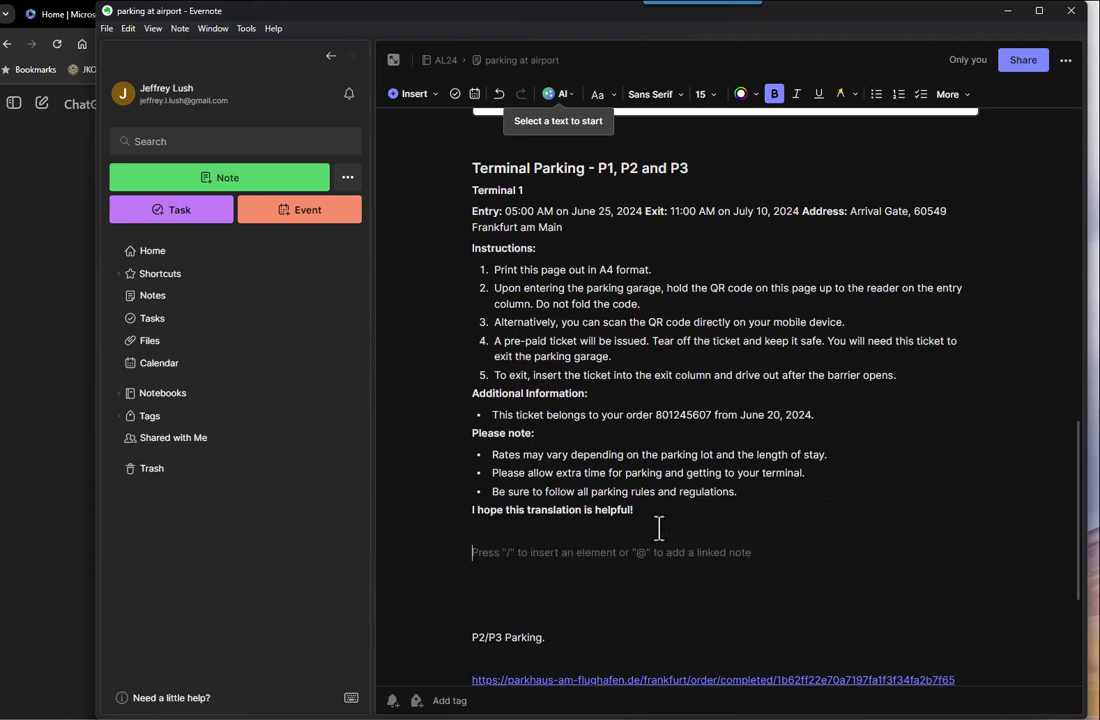
key(ctrl+v)
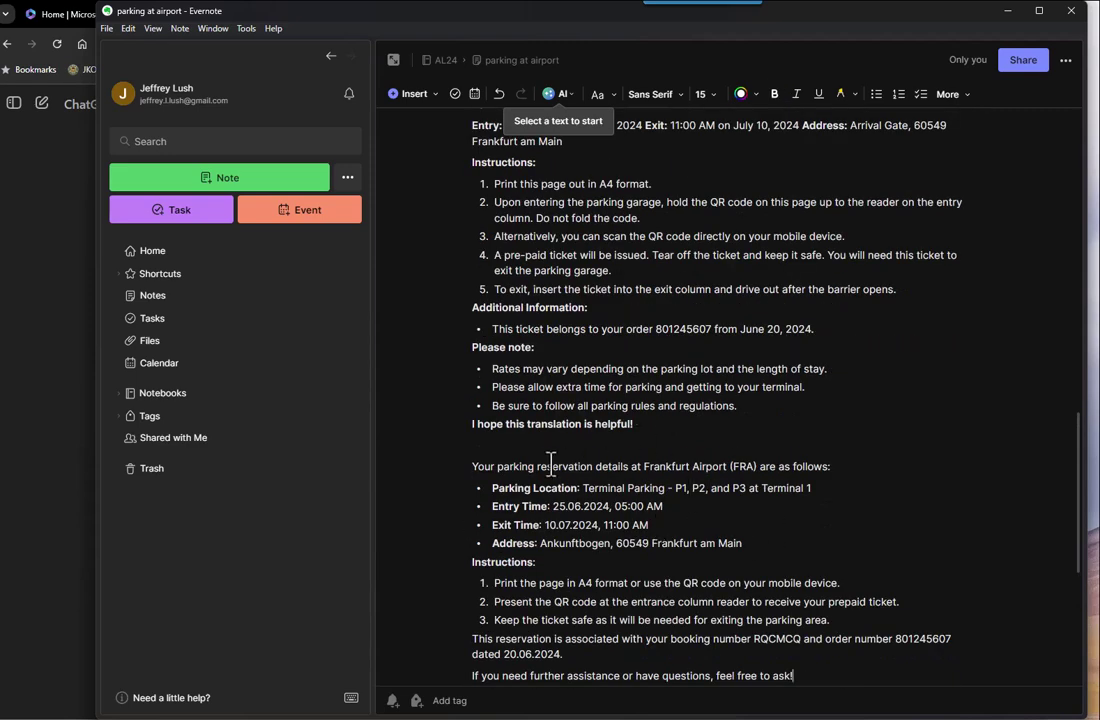
scroll(533, 437, up, 1)
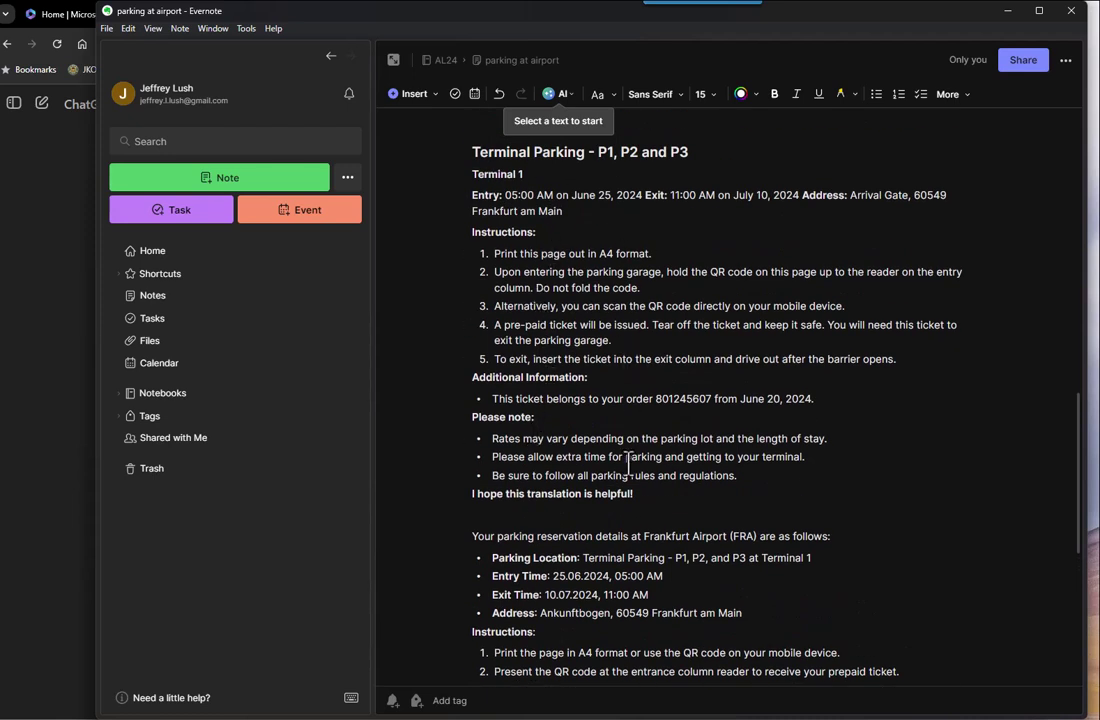
Add a dashed divider line and a bold 'from ChaptGPT' label between the two translations.
click(504, 516)
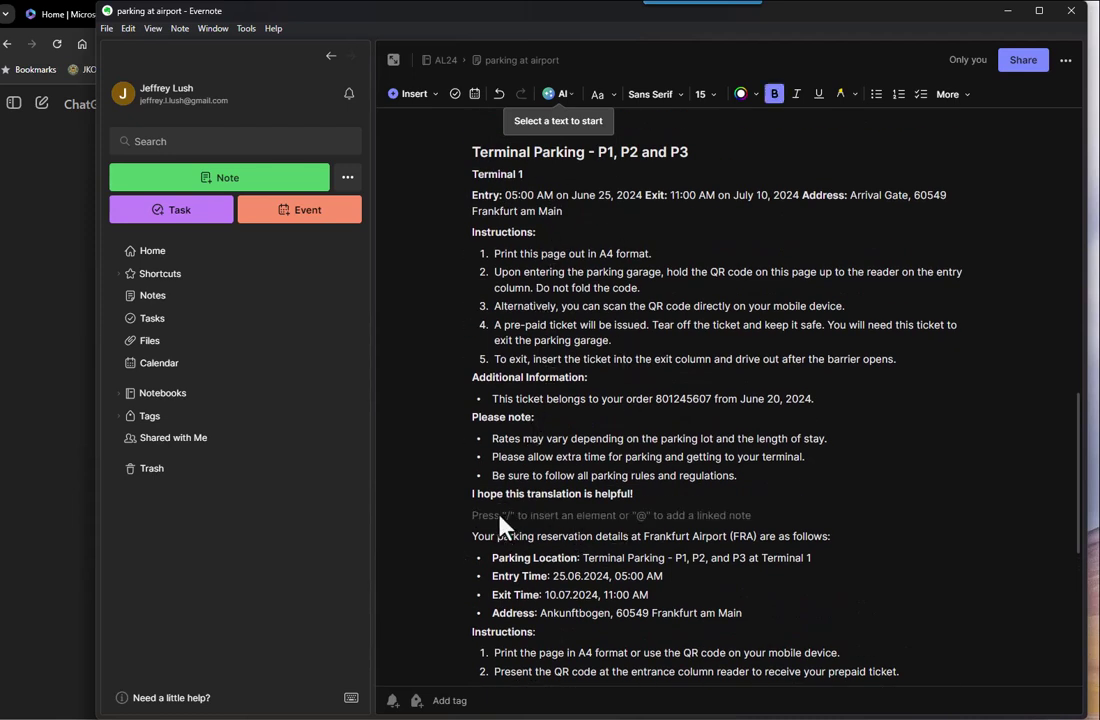
text(-----------------)
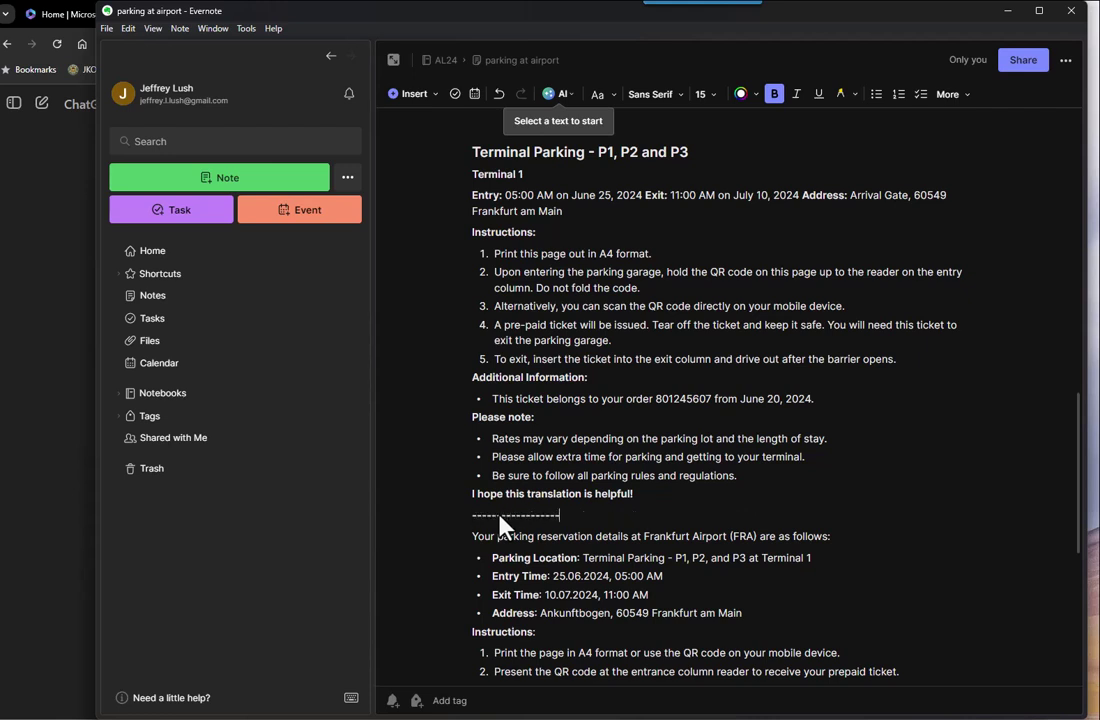
key(Return)
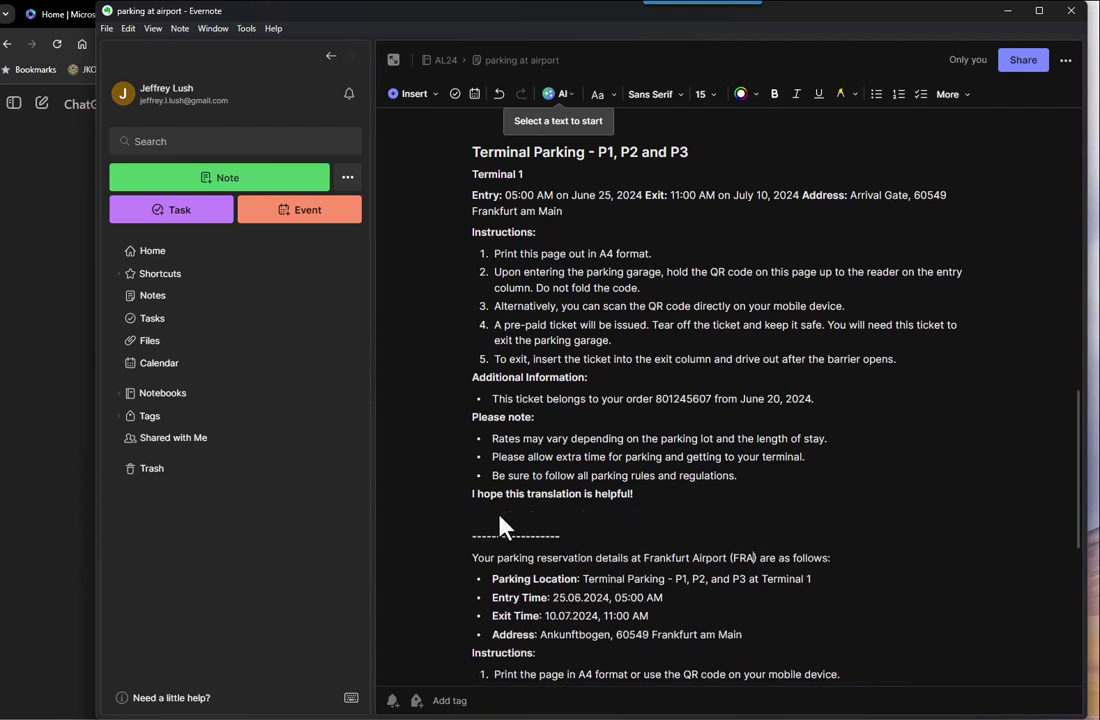
key(ctrl+b)
key(Down)
text(from)
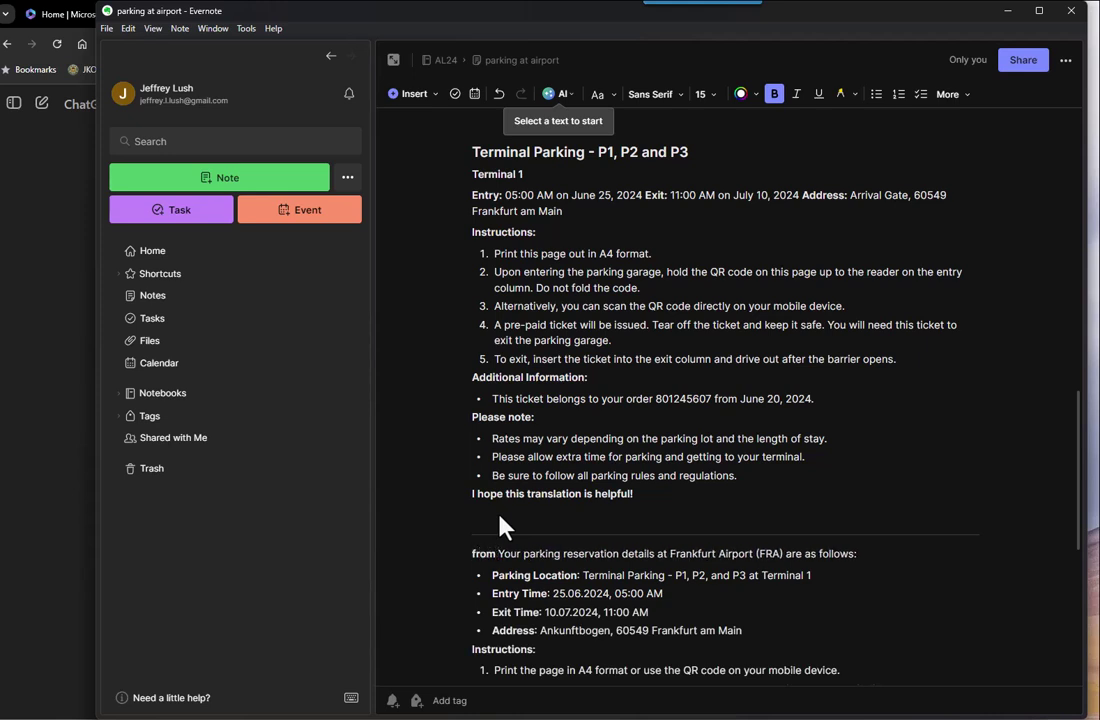
text( ChaptGPT)
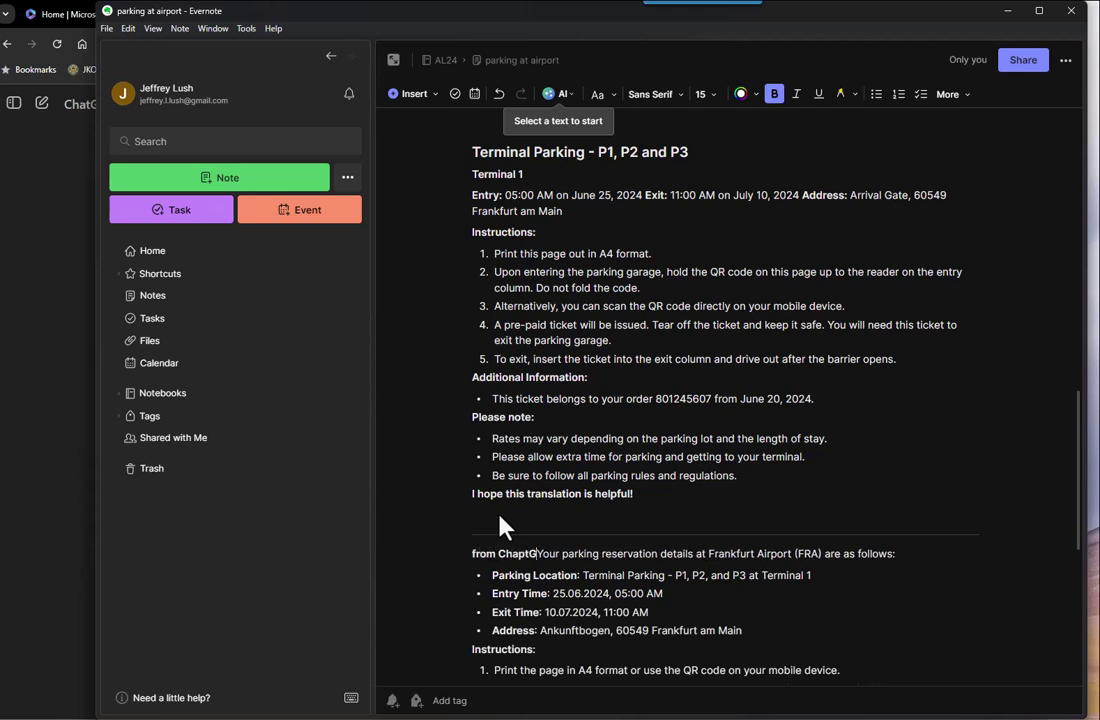
Minimise Evernote and deselect the reservation summary text in the ChatGPT conversation.
click(1007, 10)
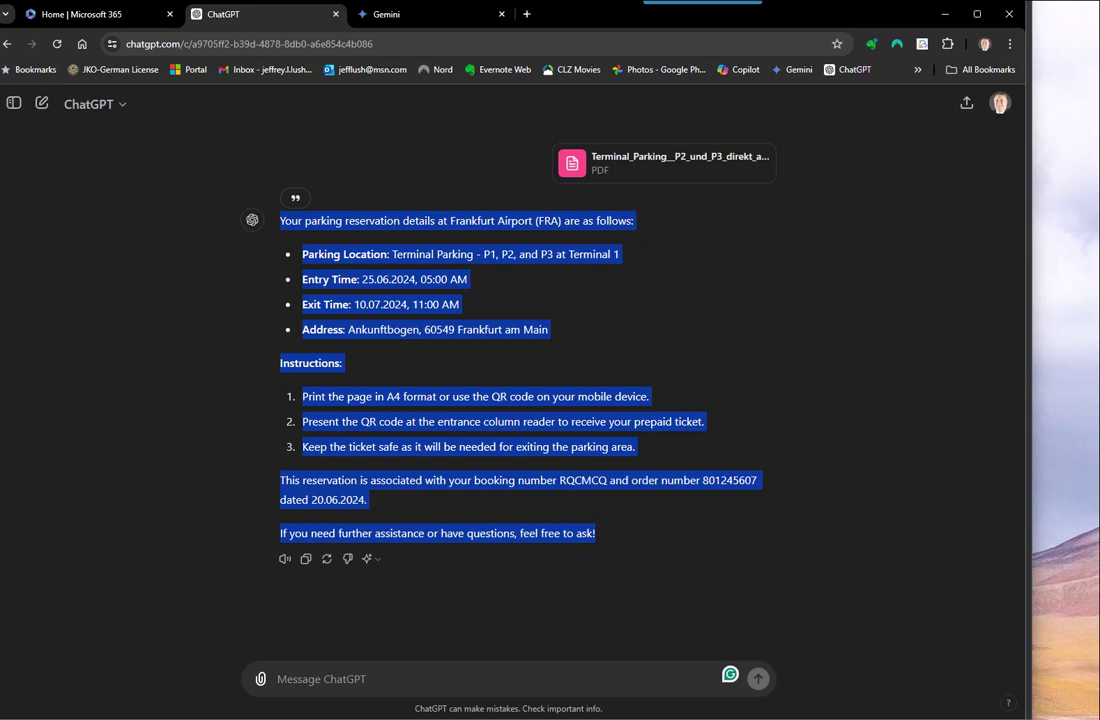
click(452, 312)
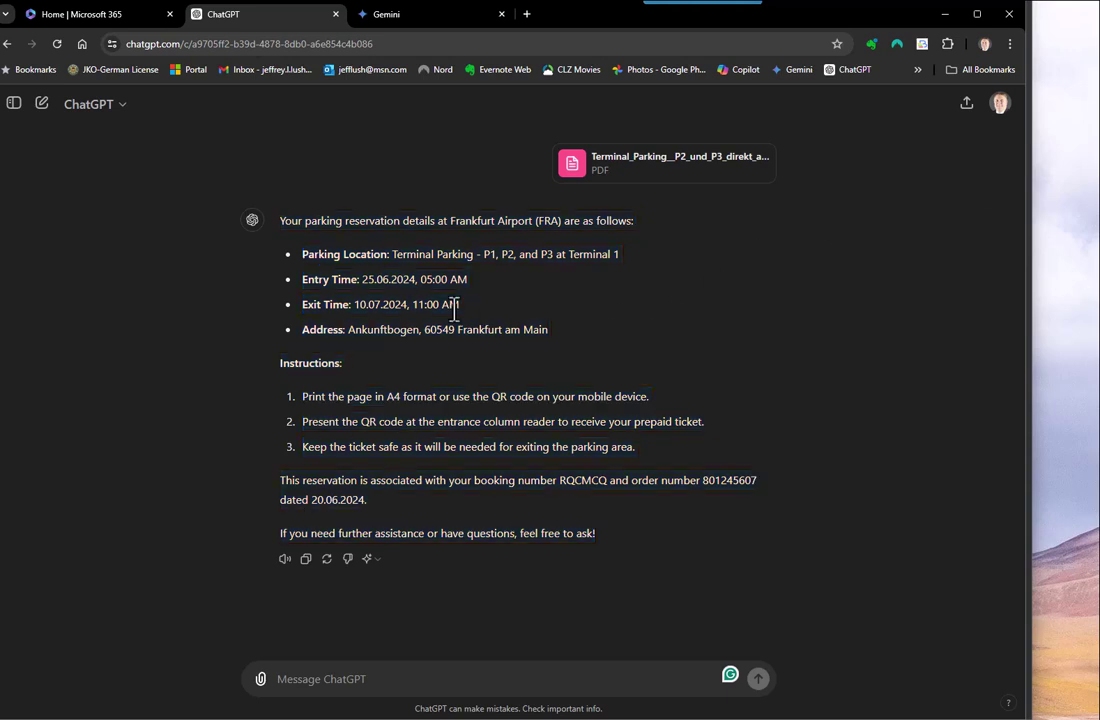